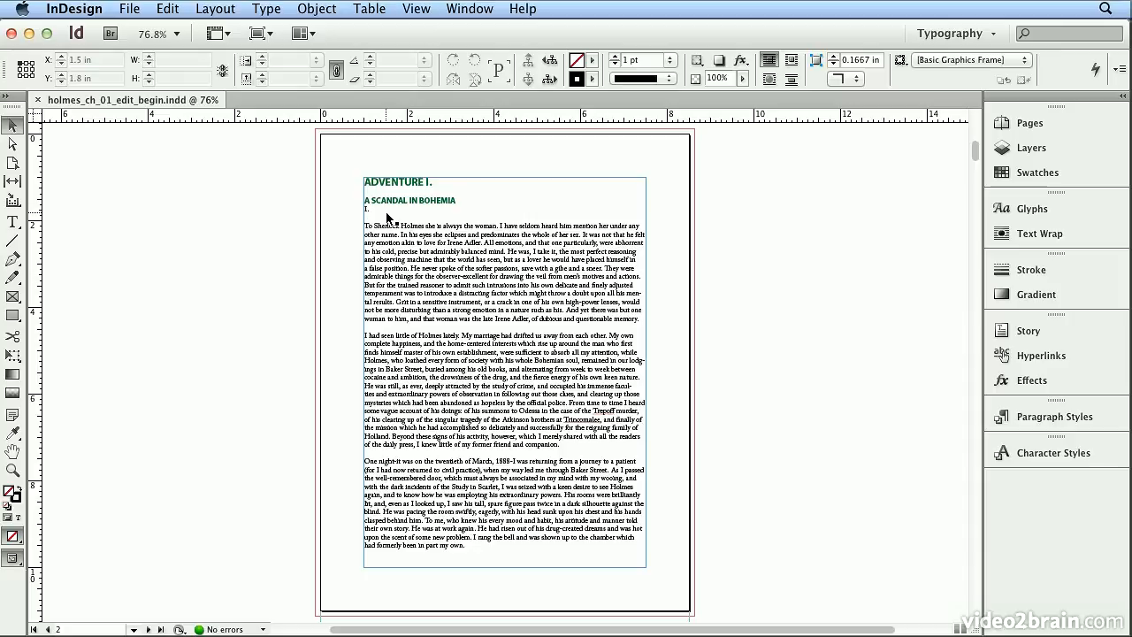
Step: Apply the Heading 2 paragraph style to the "I." line below "A SCANDAL IN BOHEMIA"
double_click(378, 206)
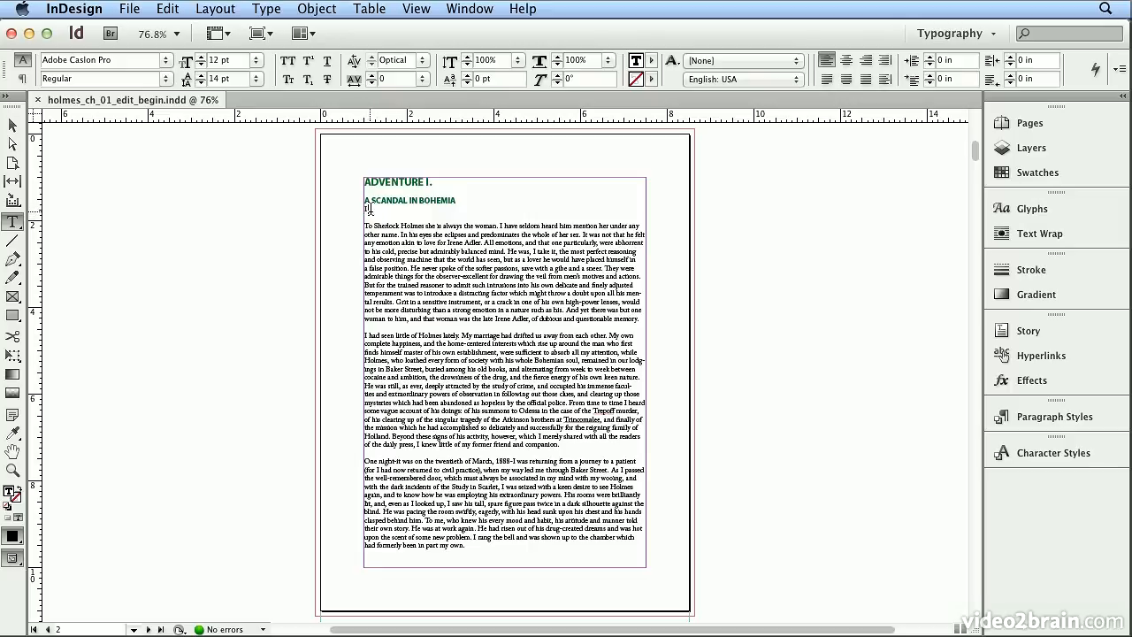
left_click(1105, 425)
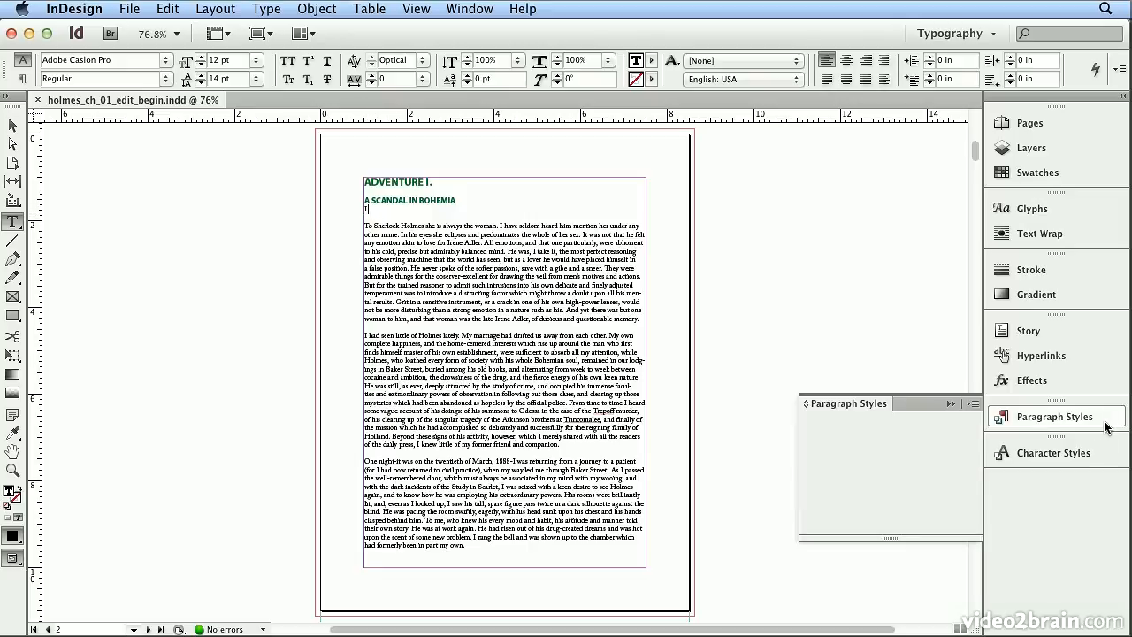
left_click(923, 475)
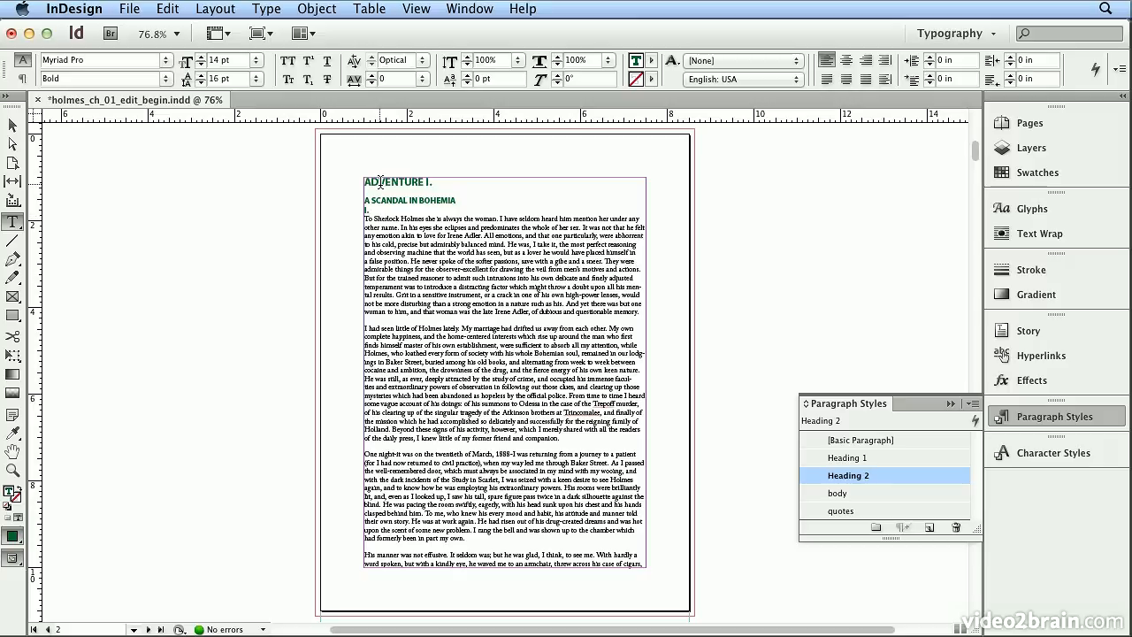
Step: Set the alignment of the Heading 1 paragraph style, used by "ADVENTURE I.", to Center
left_click(394, 182)
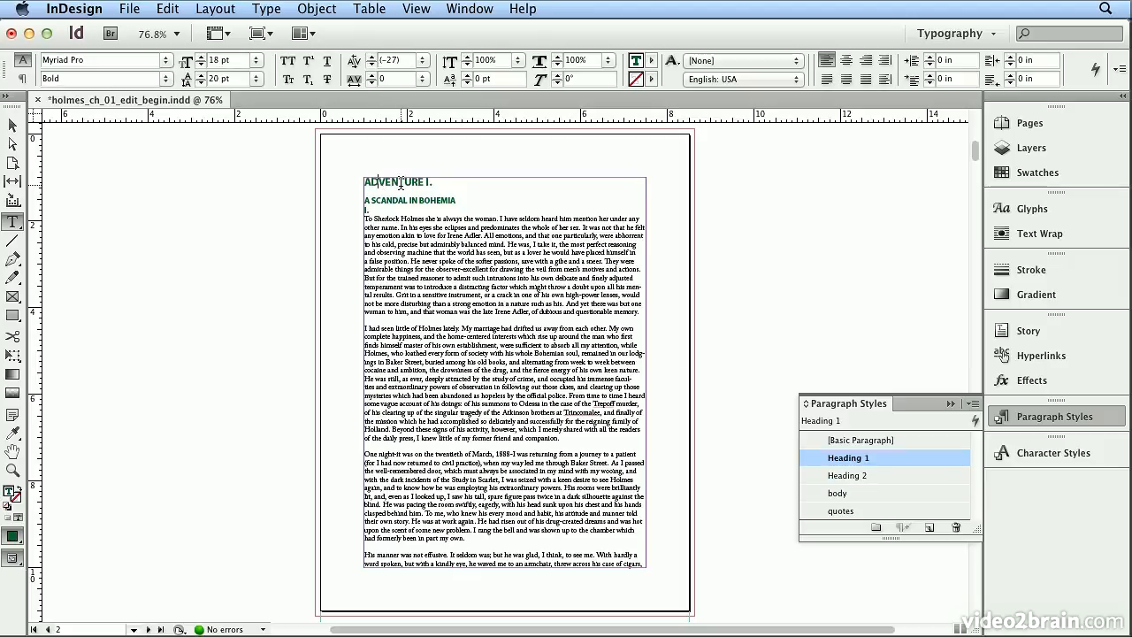
double_click(891, 458)
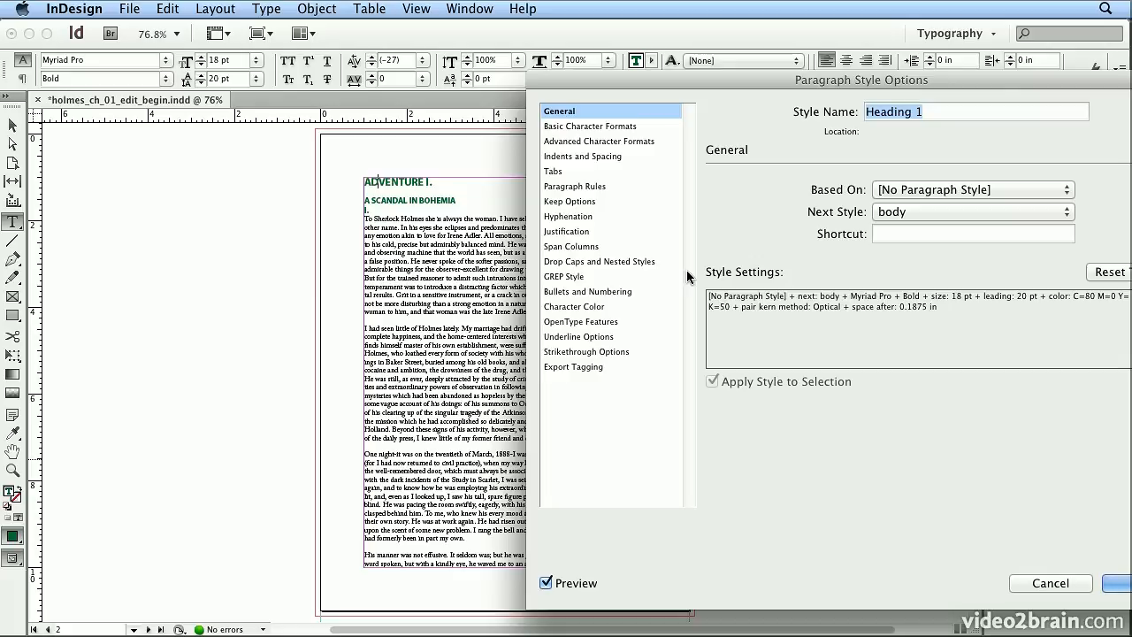
left_click(611, 159)
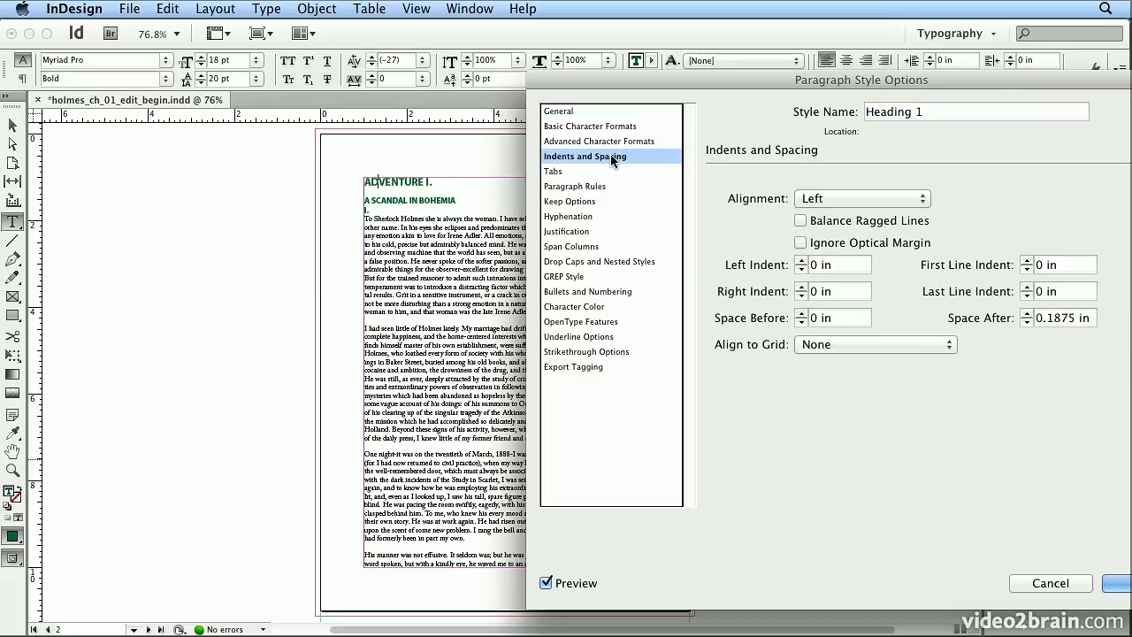
left_click(809, 200)
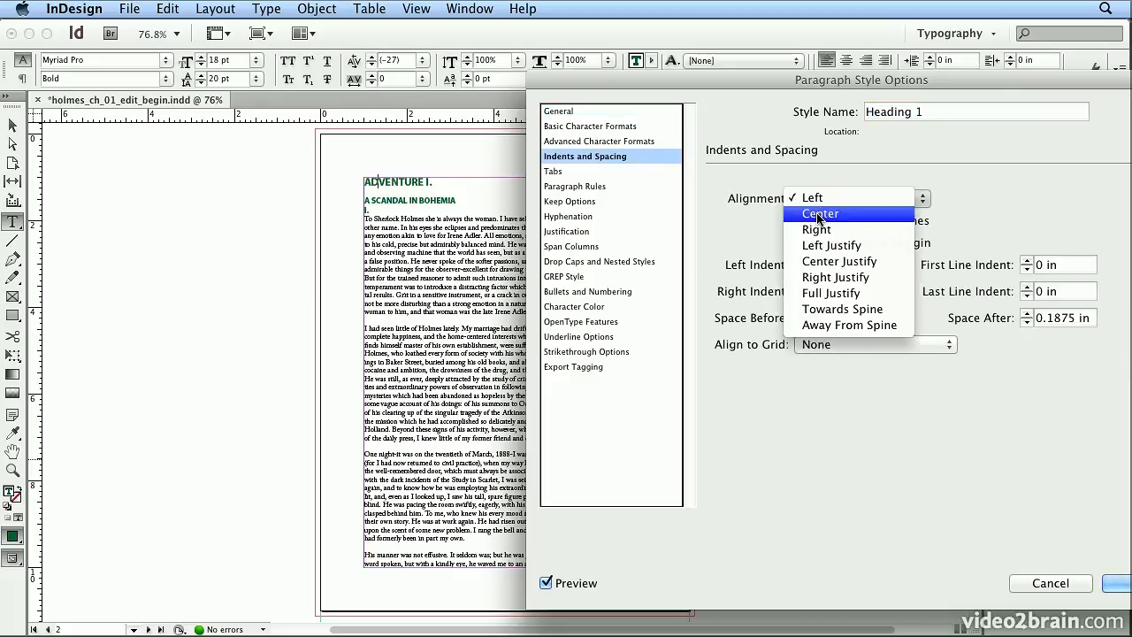
left_click(817, 217)
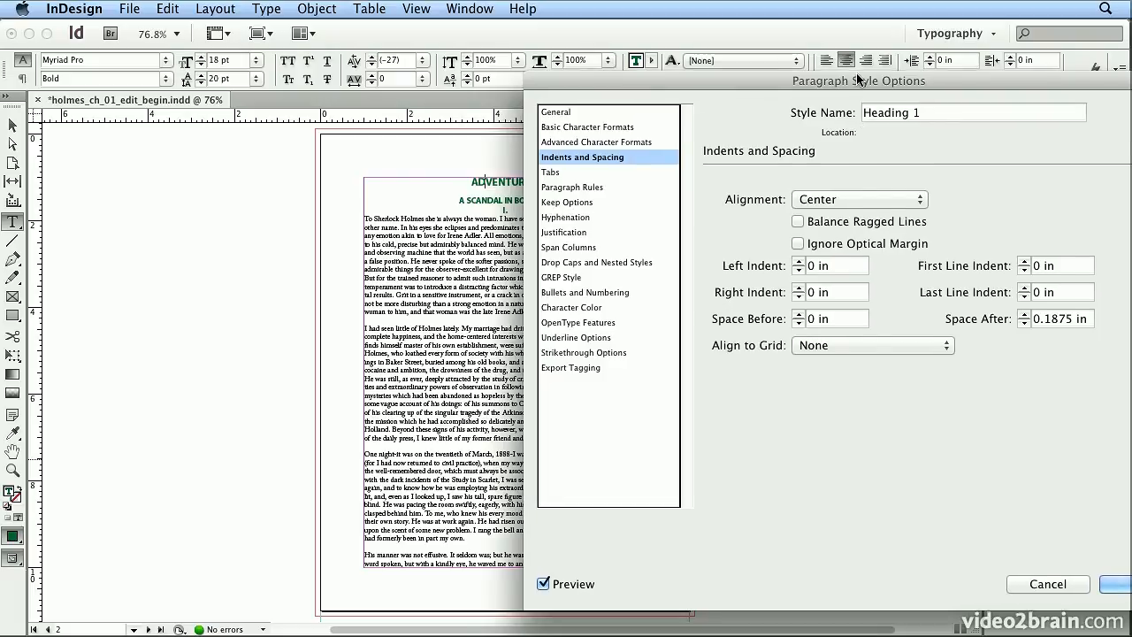
left_click_drag(860, 77, 752, 85)
left_click(1047, 597)
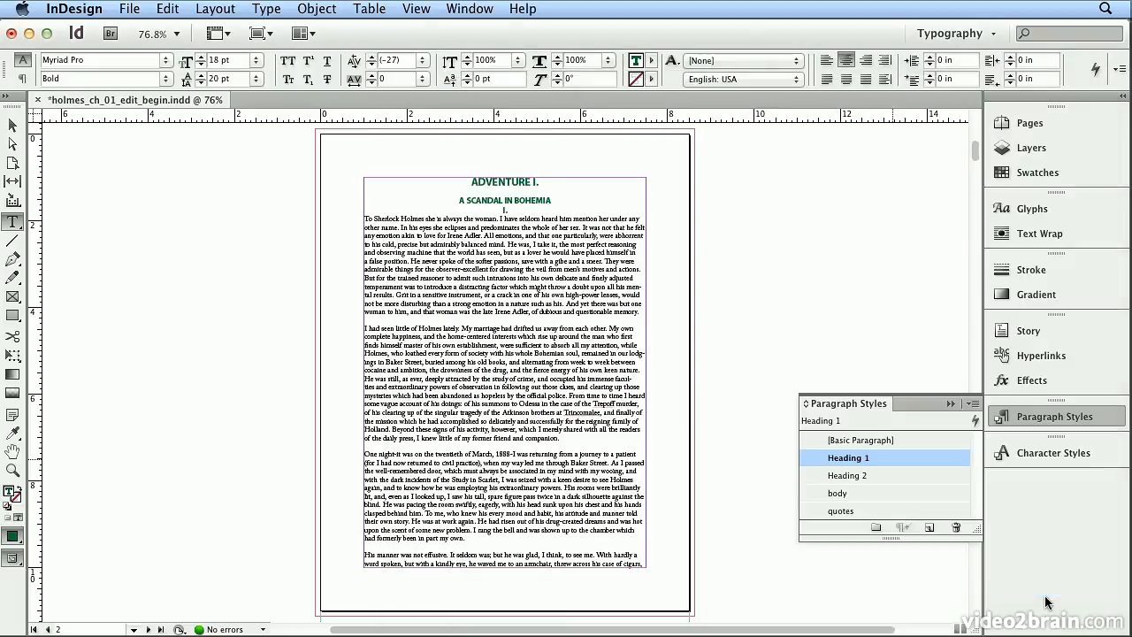
Step: Edit the quotes paragraph style used by the italic dialogue and set its left indent to 0.25 in
scroll(679, 421, "down", 10)
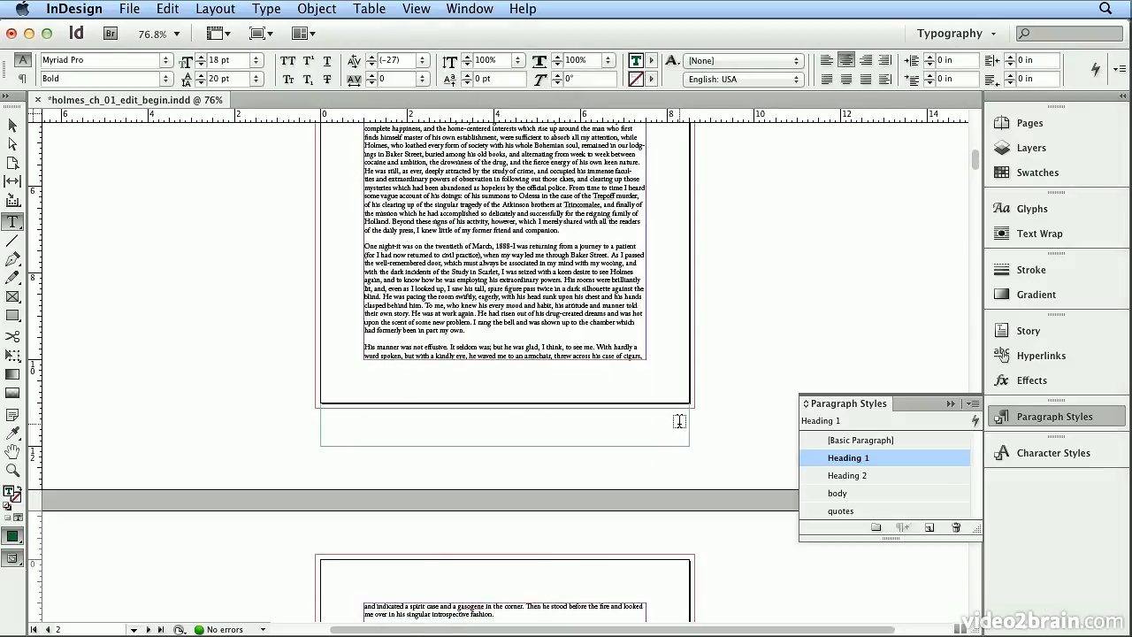
scroll(679, 421, "down", 8)
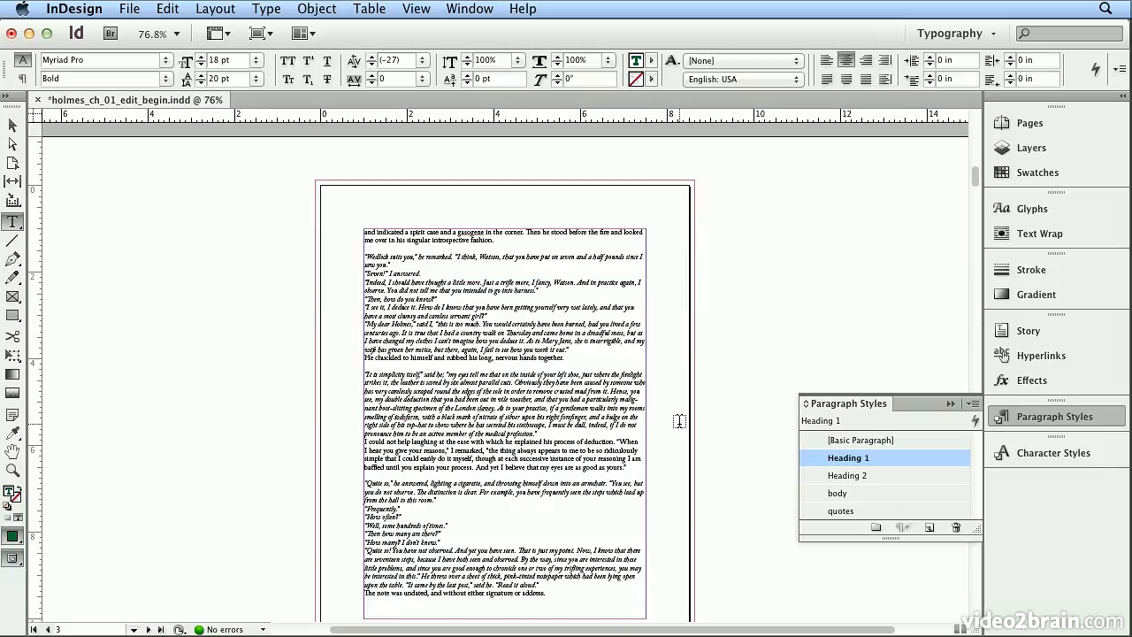
left_click(442, 173)
left_click_drag(970, 537, 970, 577)
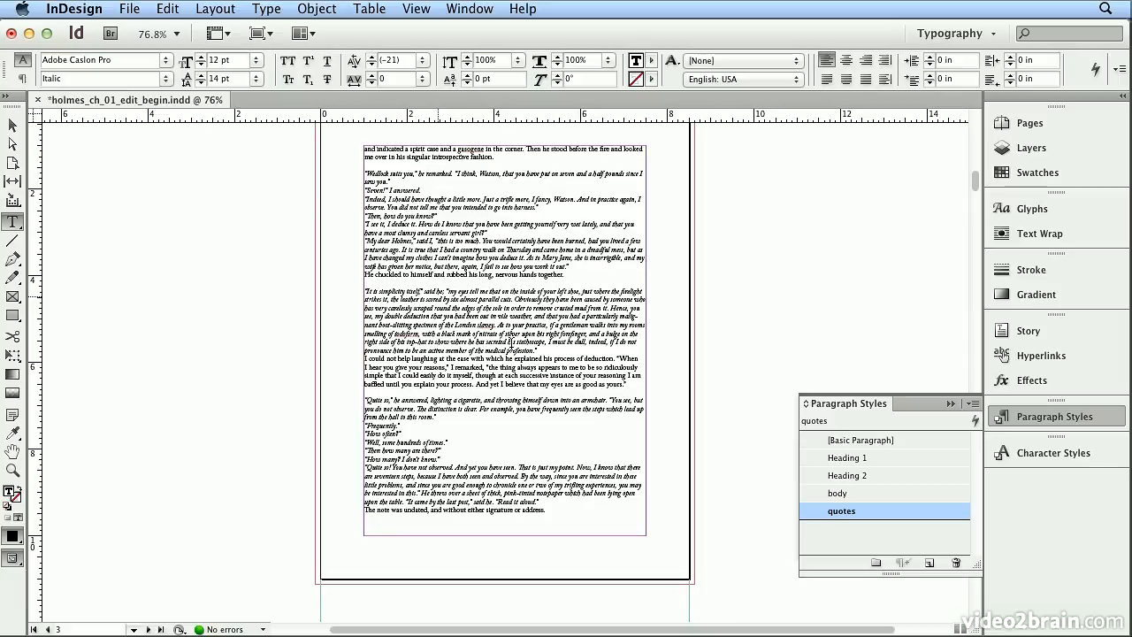
double_click(896, 510)
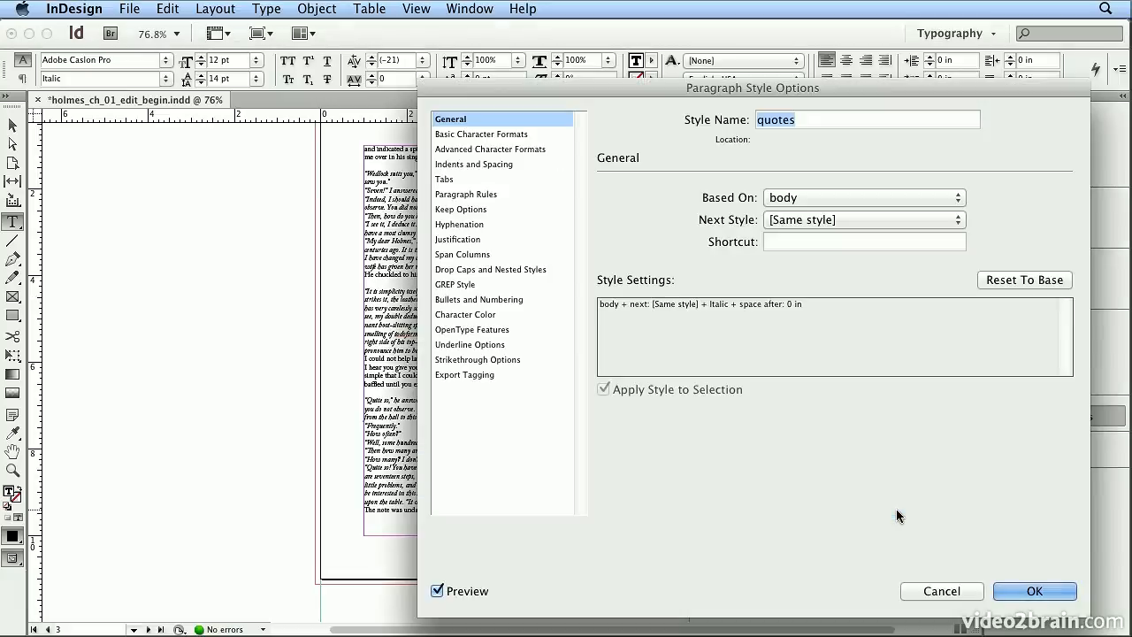
left_click(519, 164)
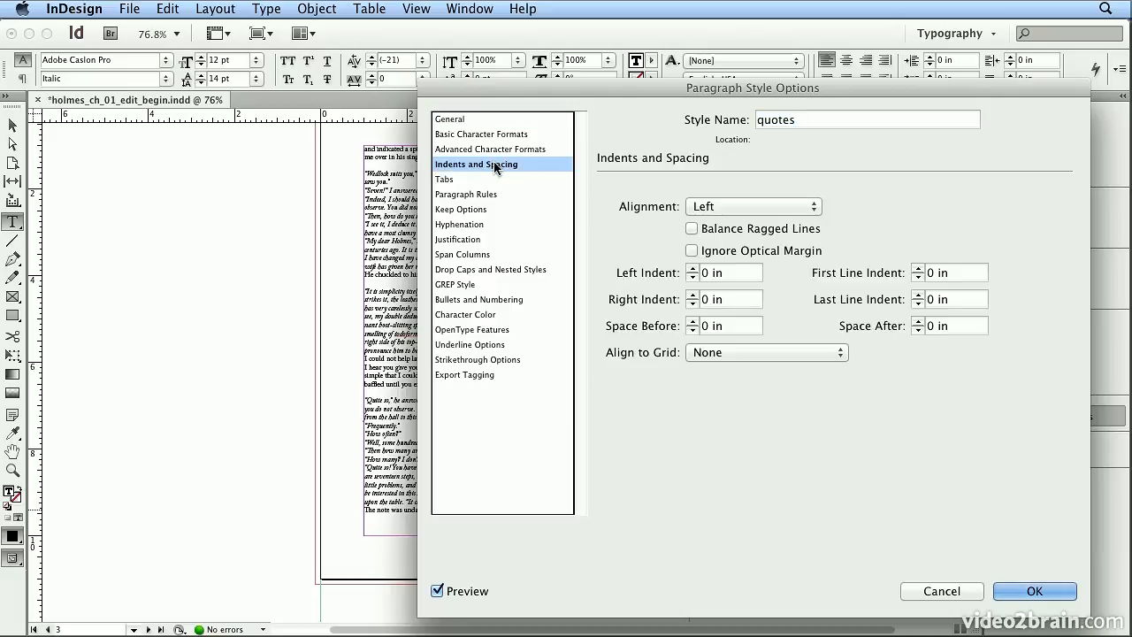
left_click_drag(732, 273, 643, 270)
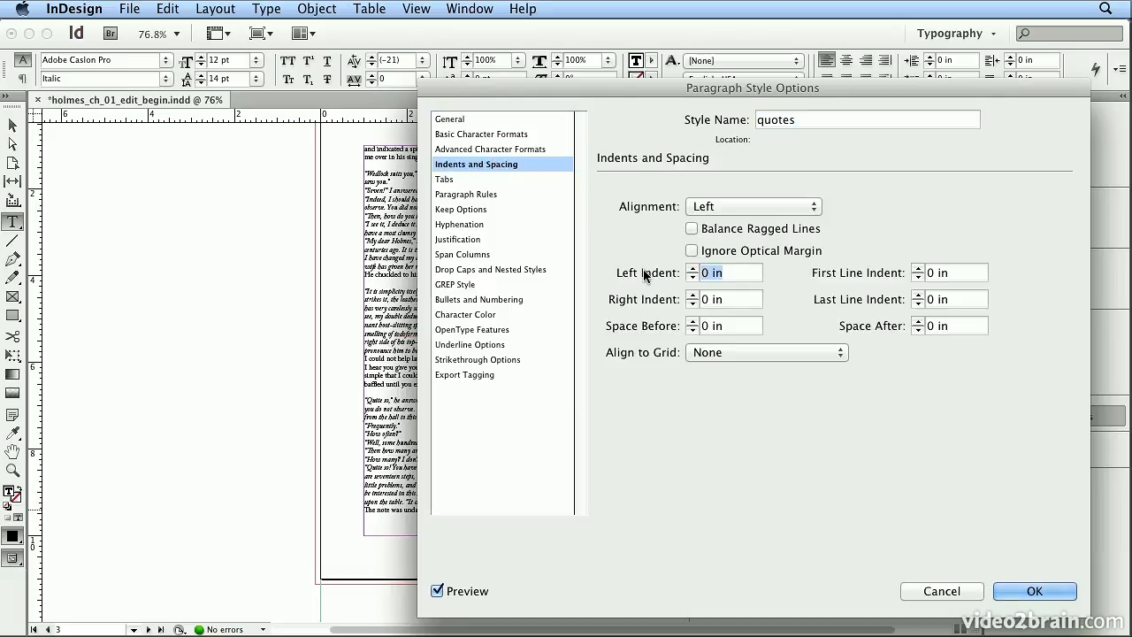
type(".25")
key("Tab")
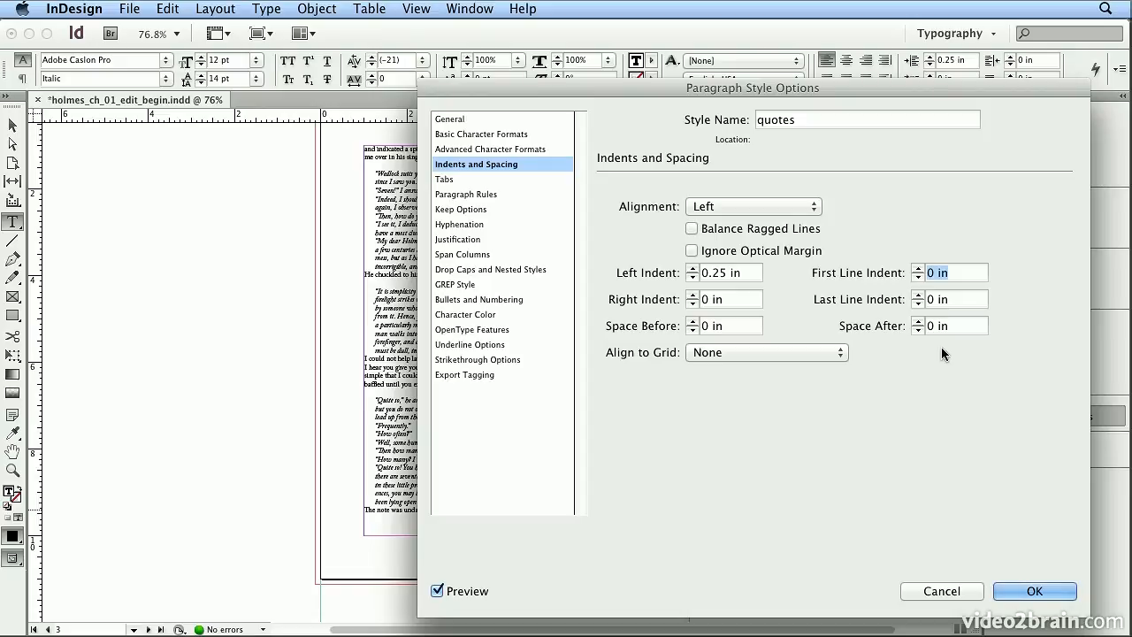
Step: Set the quotes style's space after to 0.125 in and apply the style changes
left_click(918, 323)
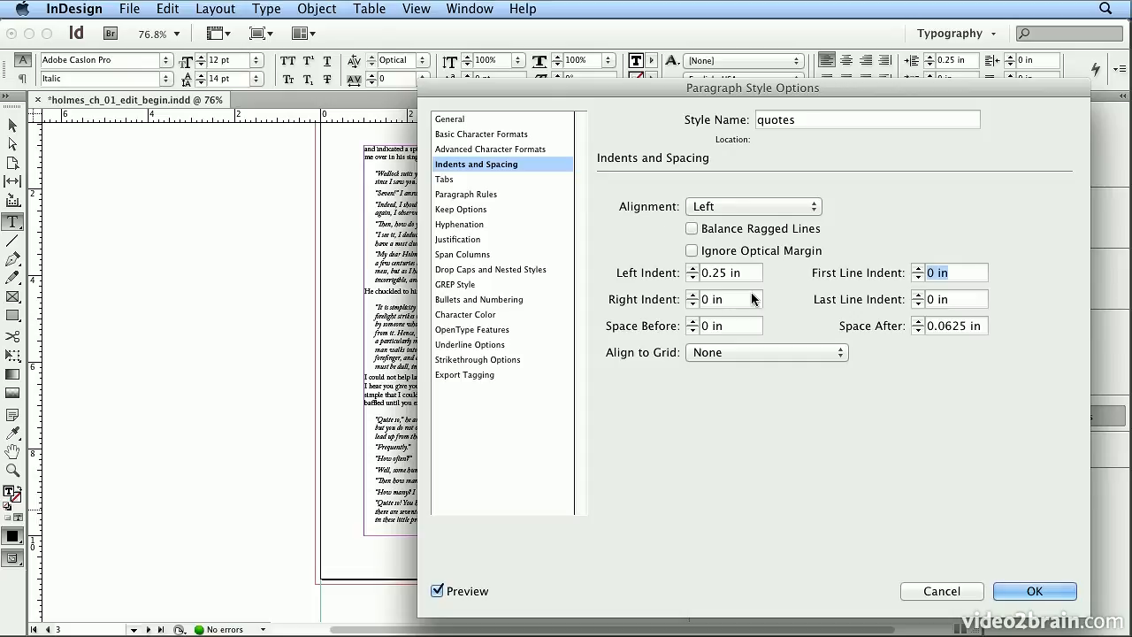
left_click(918, 322)
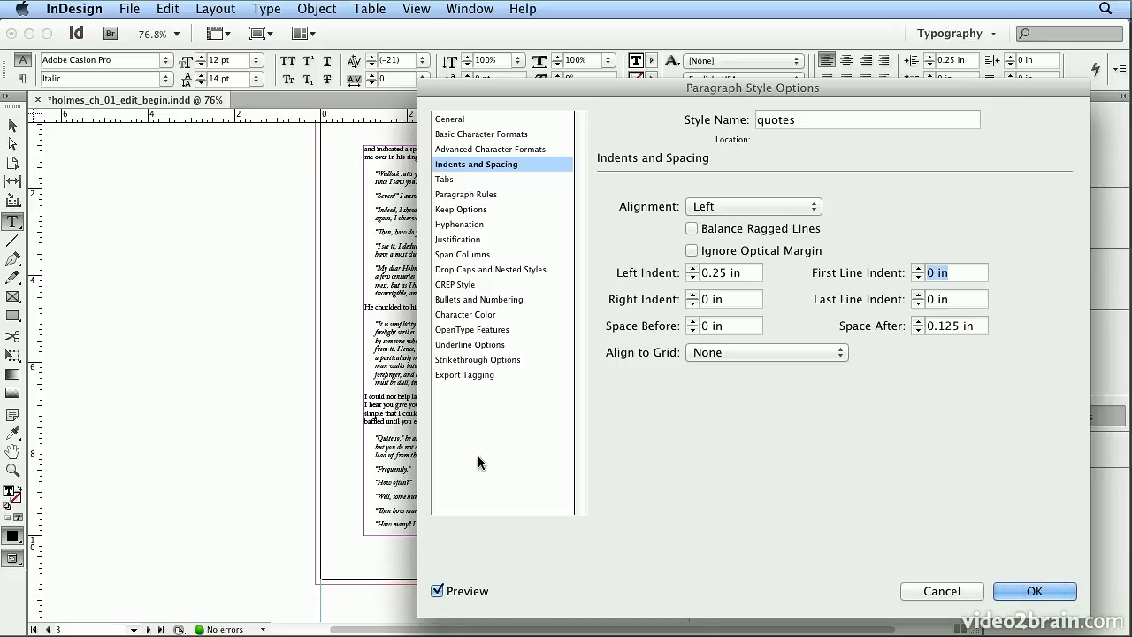
left_click(1034, 591)
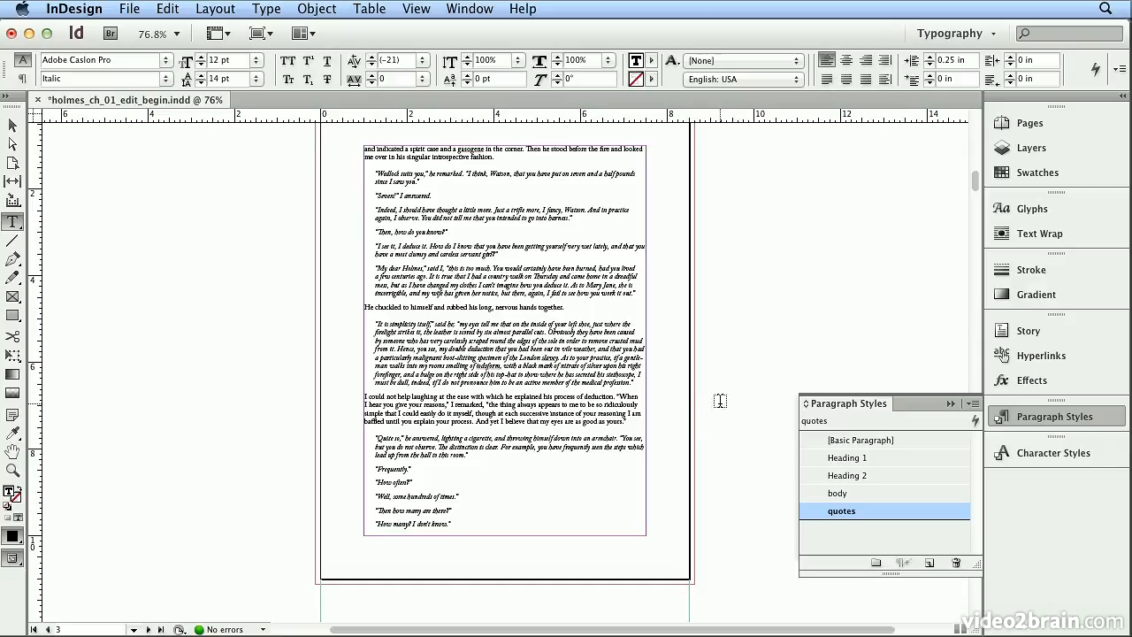
Step: Check which styles the body and dialogue paragraphs use, and review the chapter's formatting through page 14
left_click(437, 308)
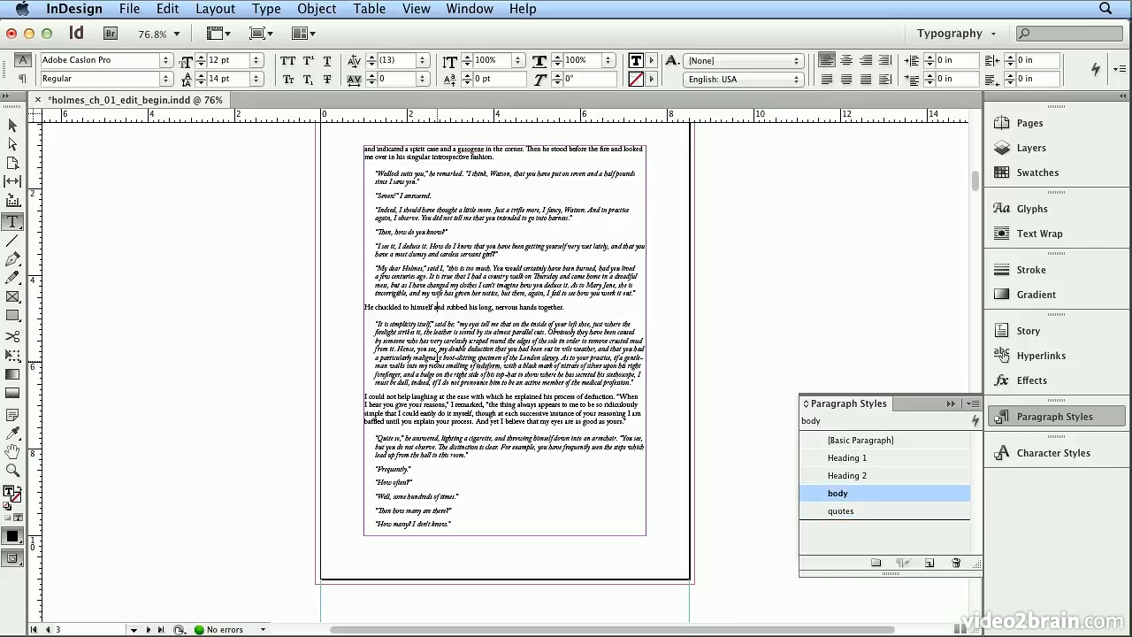
left_click(397, 329)
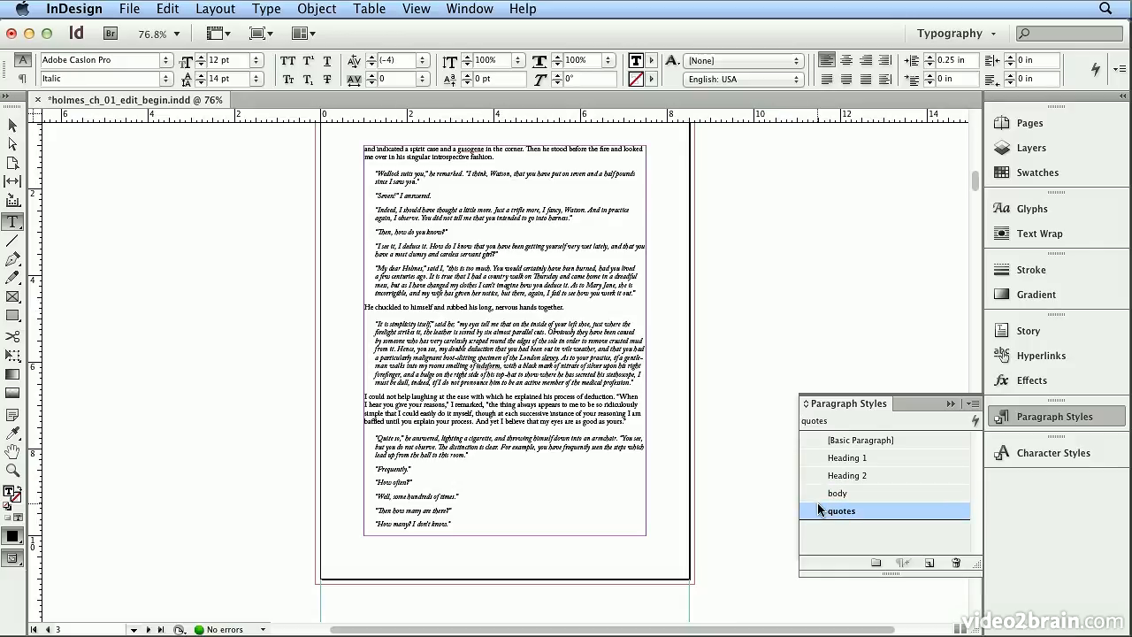
scroll(537, 425, "down", 8)
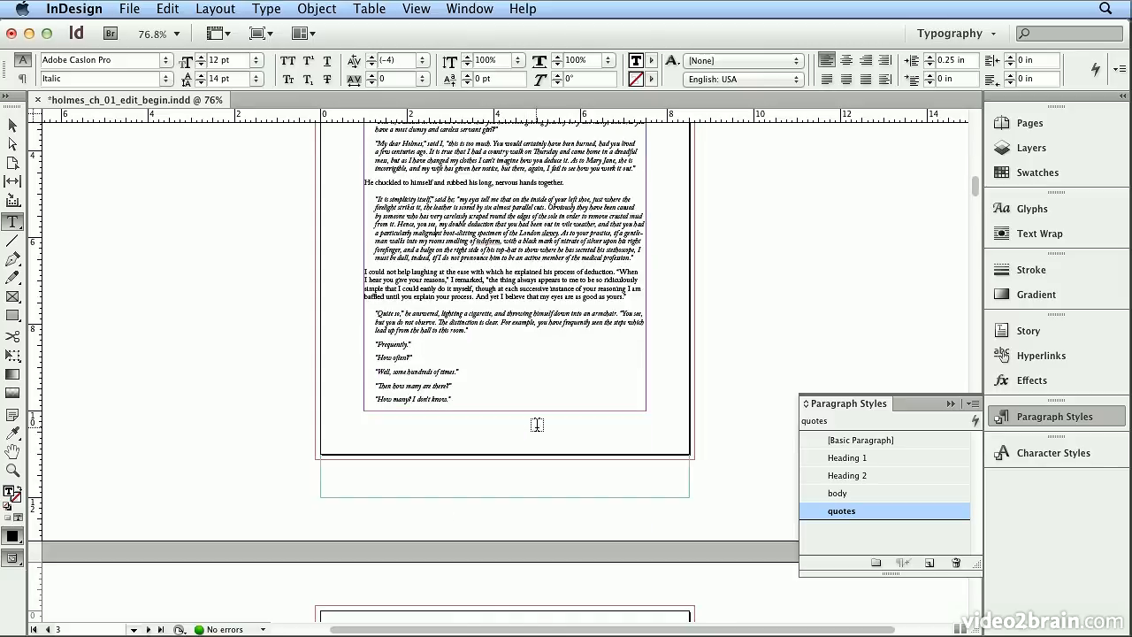
scroll(536, 424, "down", 3)
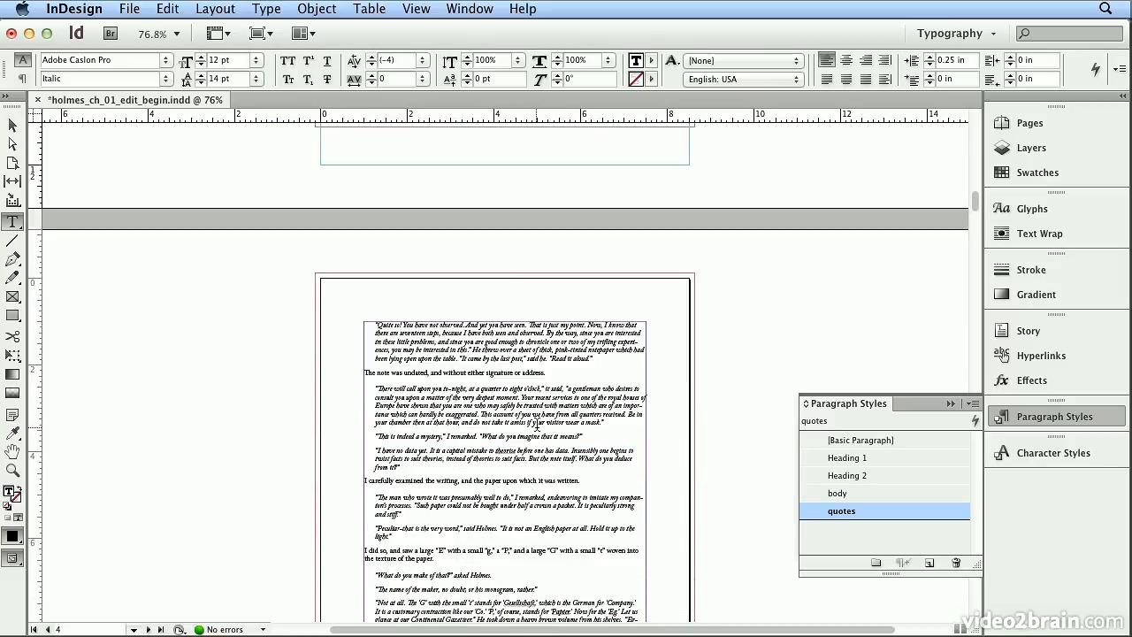
scroll(537, 424, "down", 5)
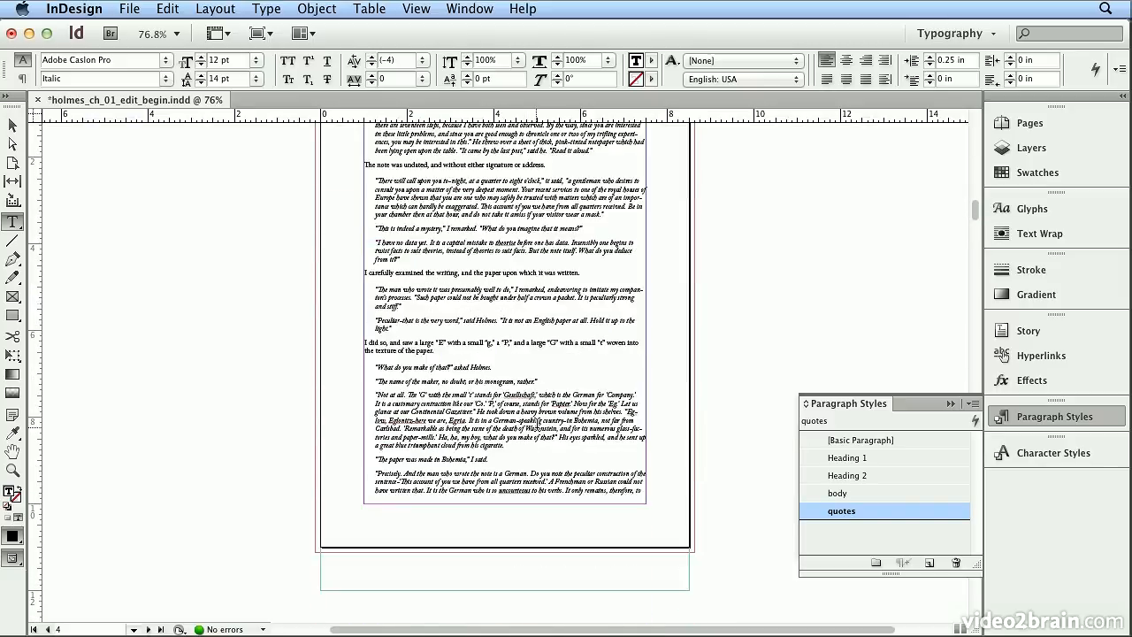
scroll(538, 419, "down", 10)
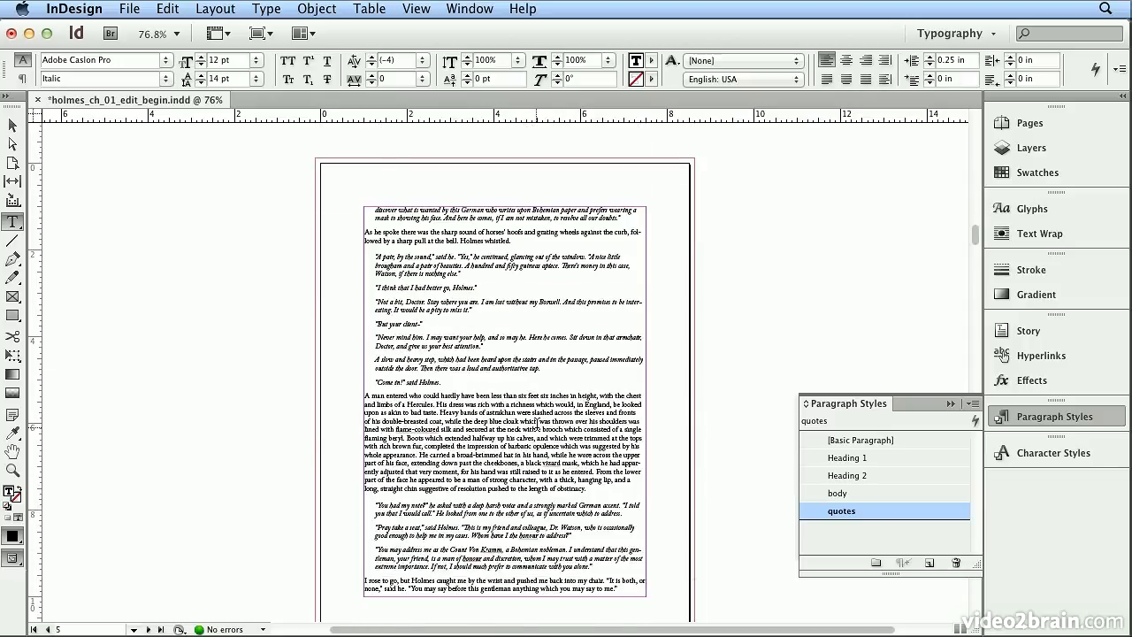
scroll(537, 424, "down", 12)
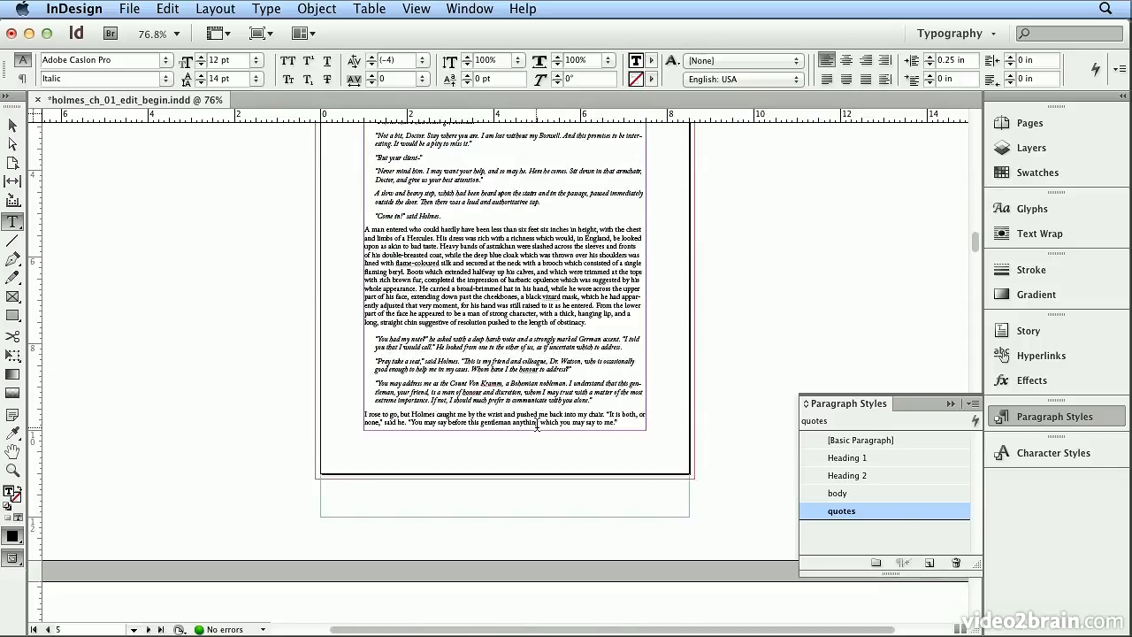
scroll(537, 426, "down", 10)
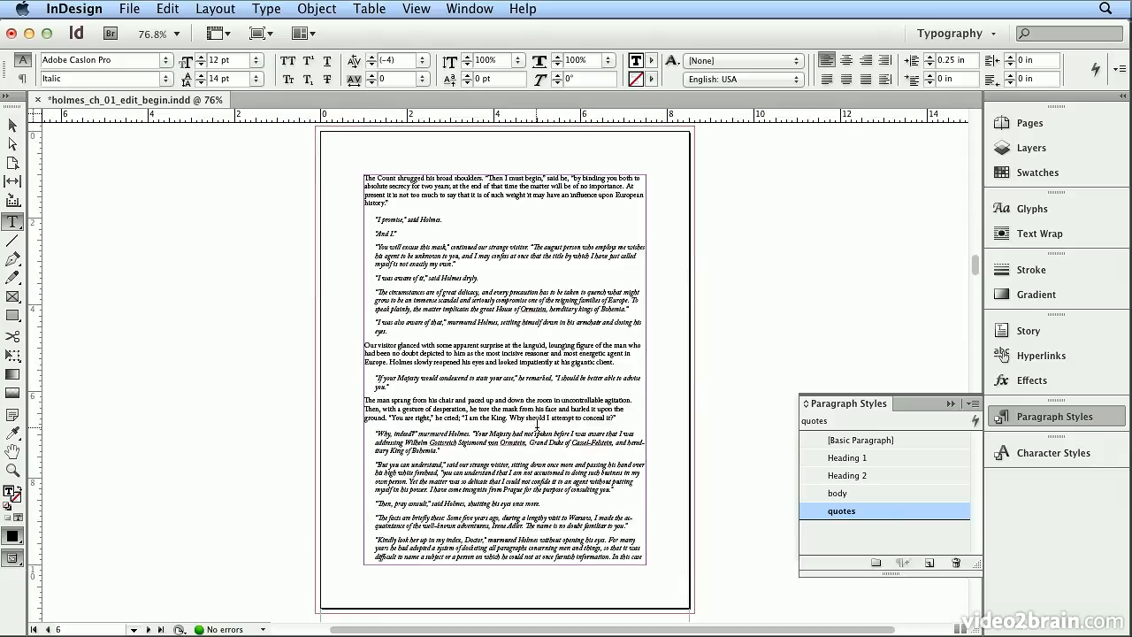
scroll(536, 425, "down", 20)
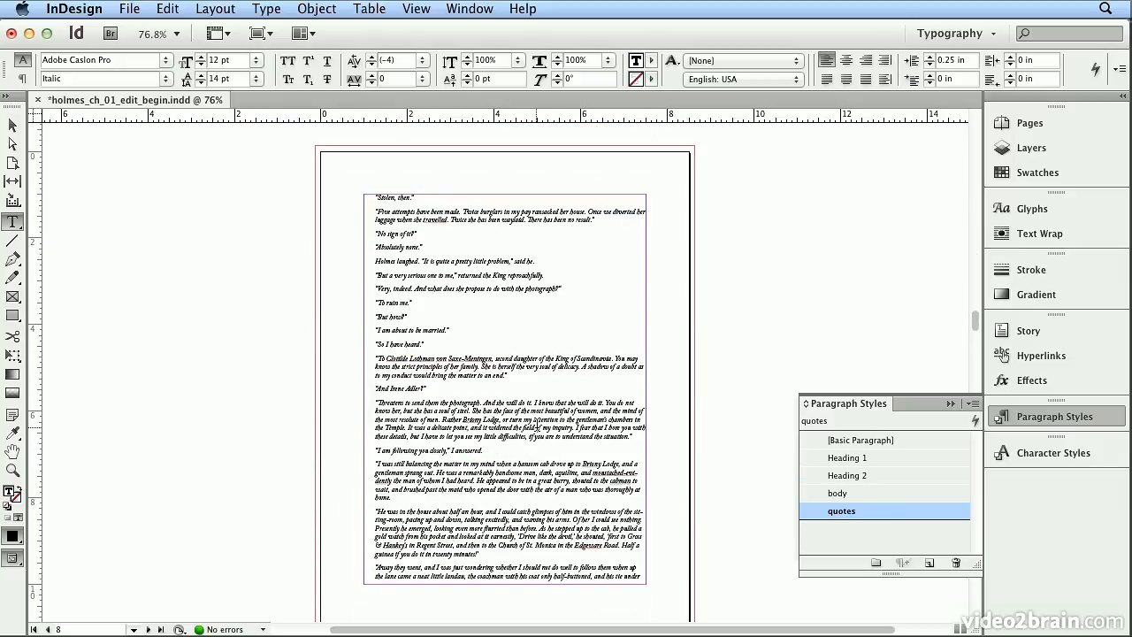
scroll(536, 426, "down", 15)
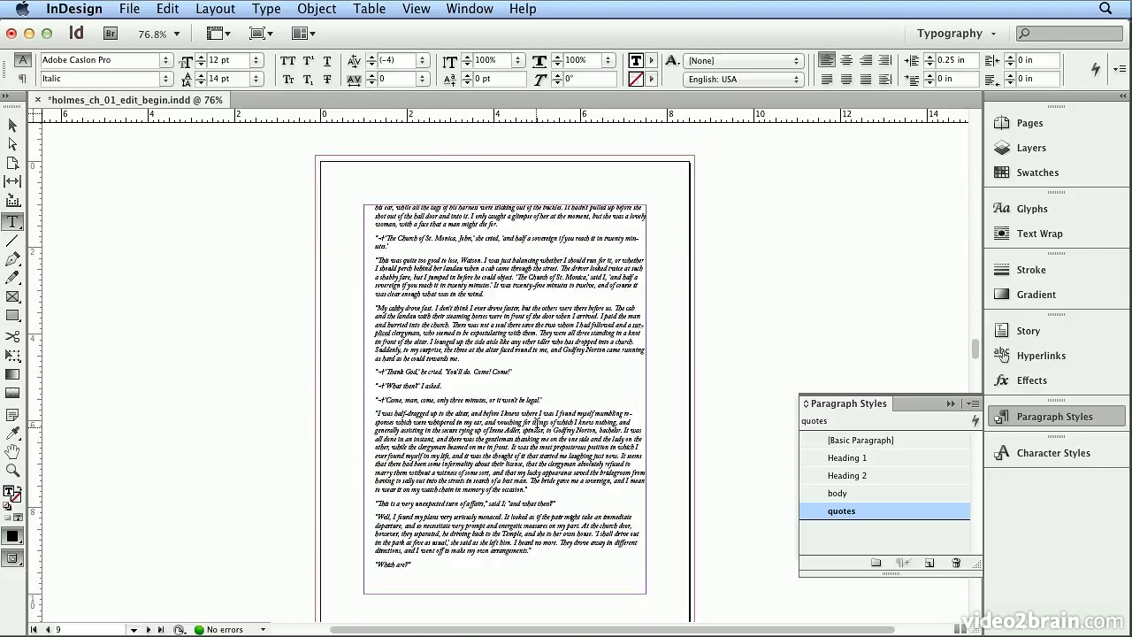
scroll(537, 426, "down", 12)
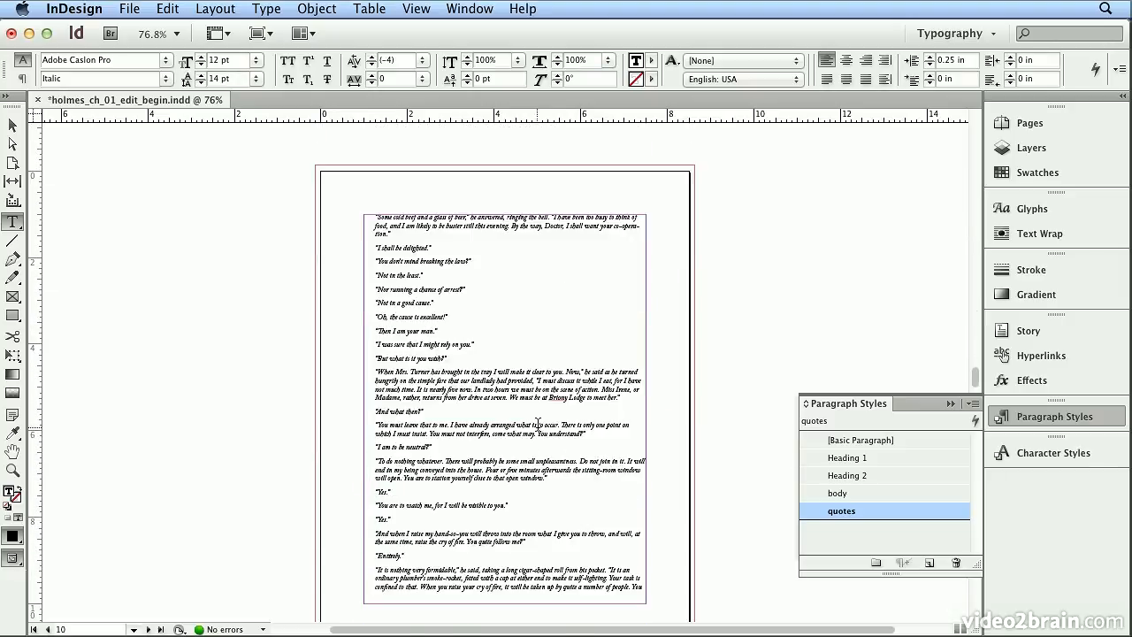
scroll(537, 424, "down", 13)
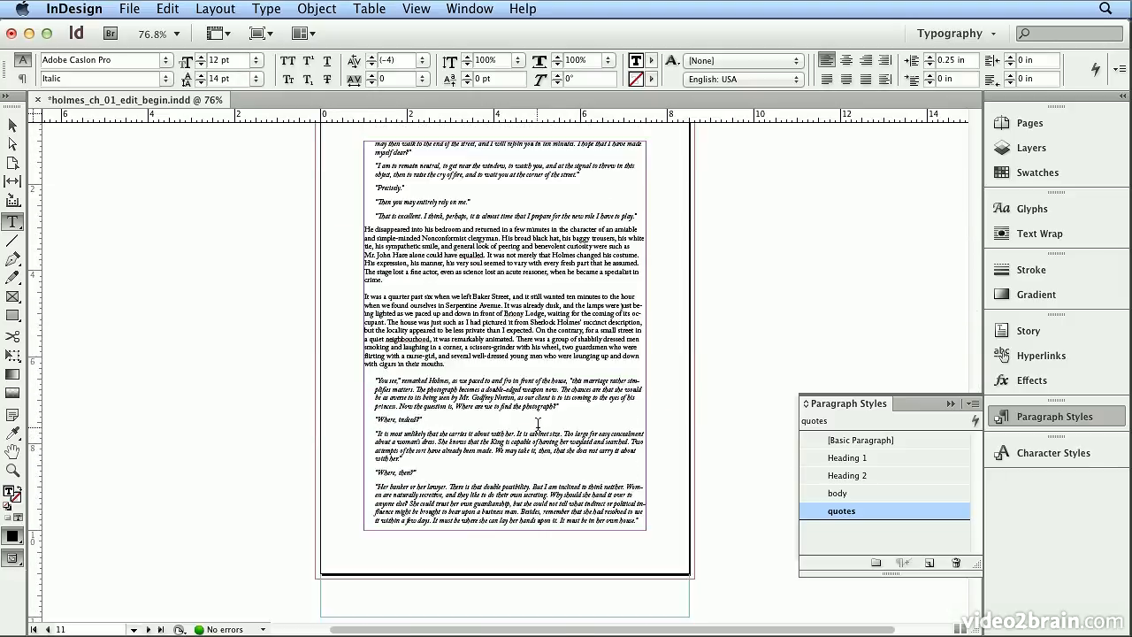
scroll(537, 424, "down", 15)
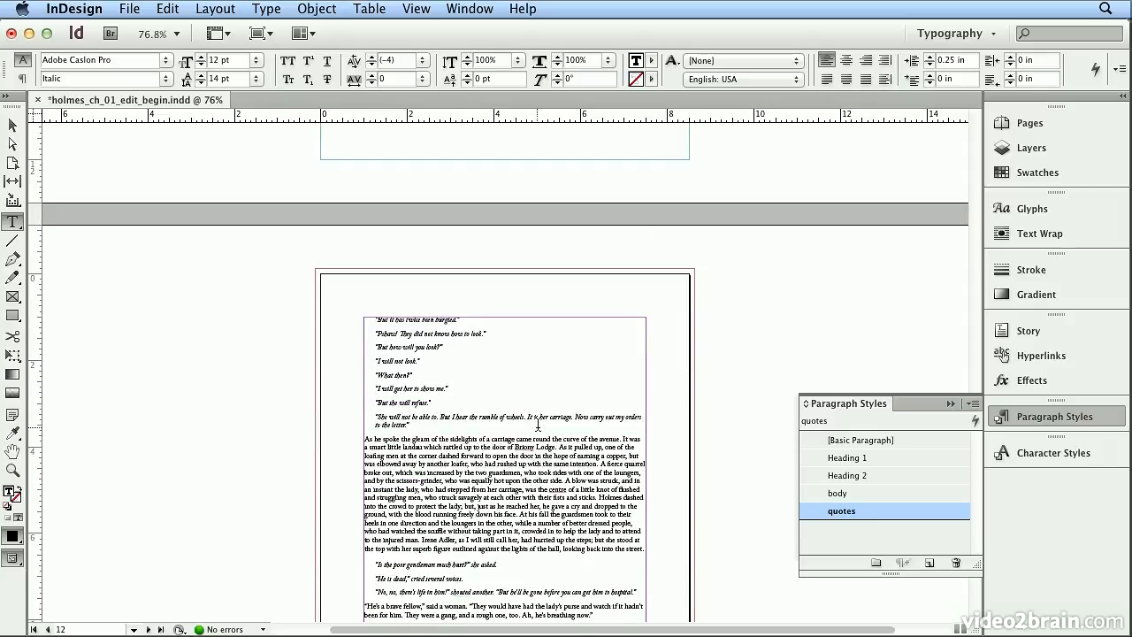
scroll(537, 425, "down", 15)
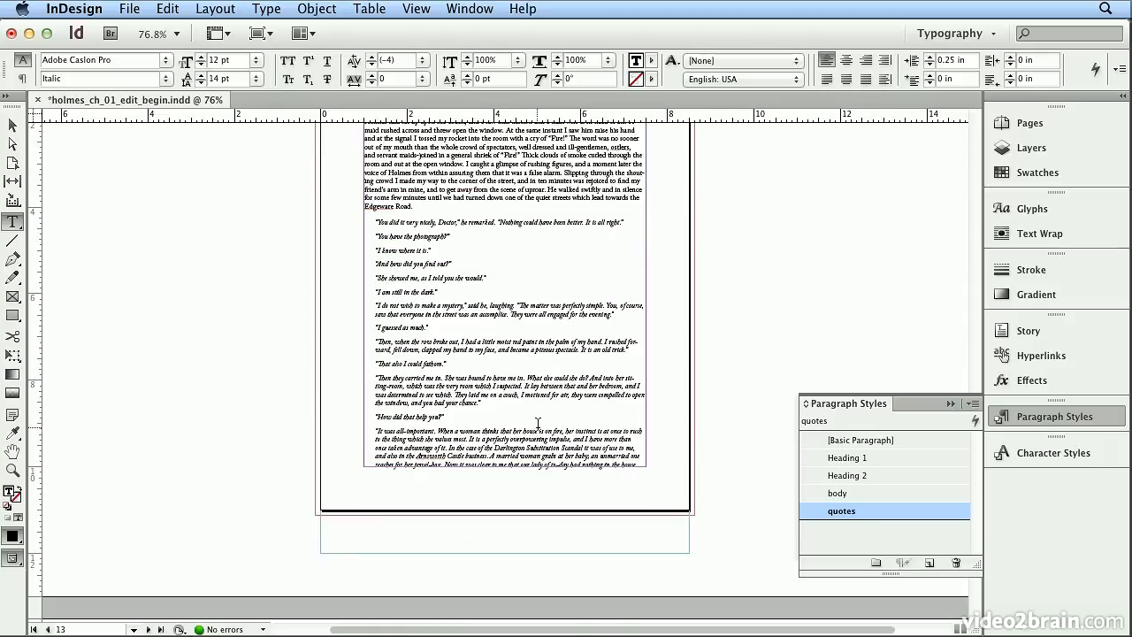
scroll(537, 425, "down", 4)
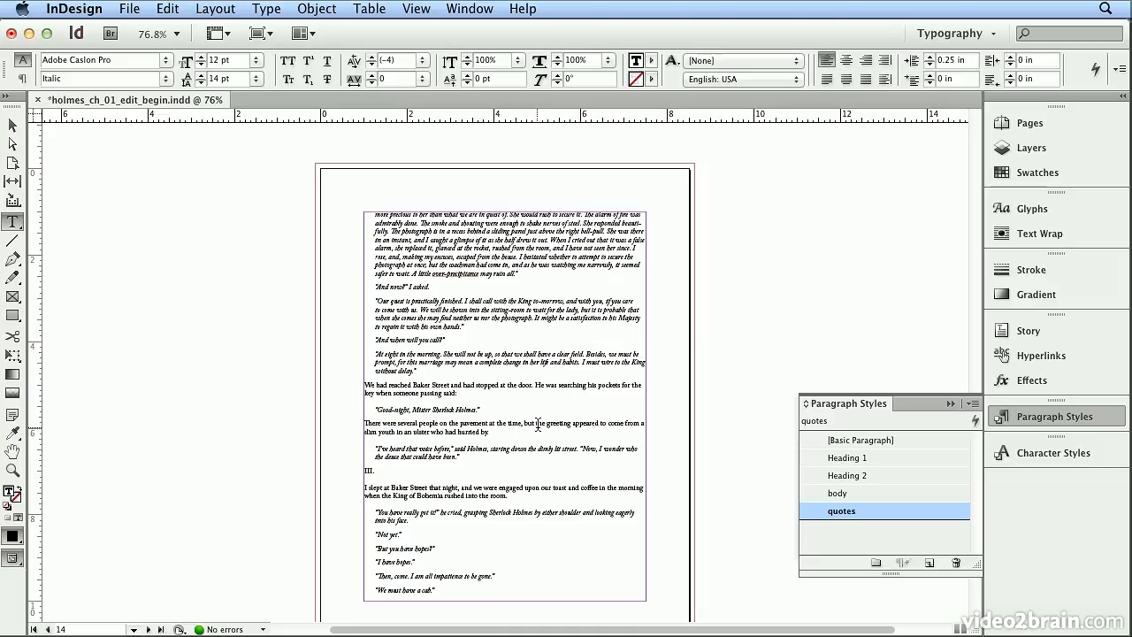
scroll(536, 425, "down", 1)
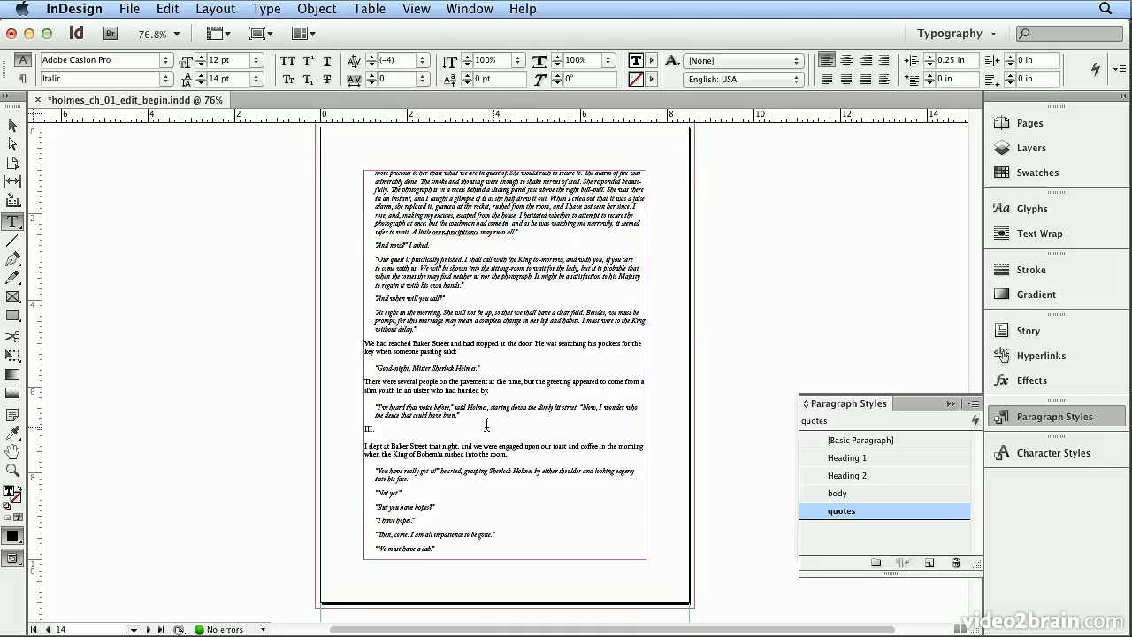
Step: Apply the Heading 2 paragraph style to the section number "III." on page 14
left_click(393, 427)
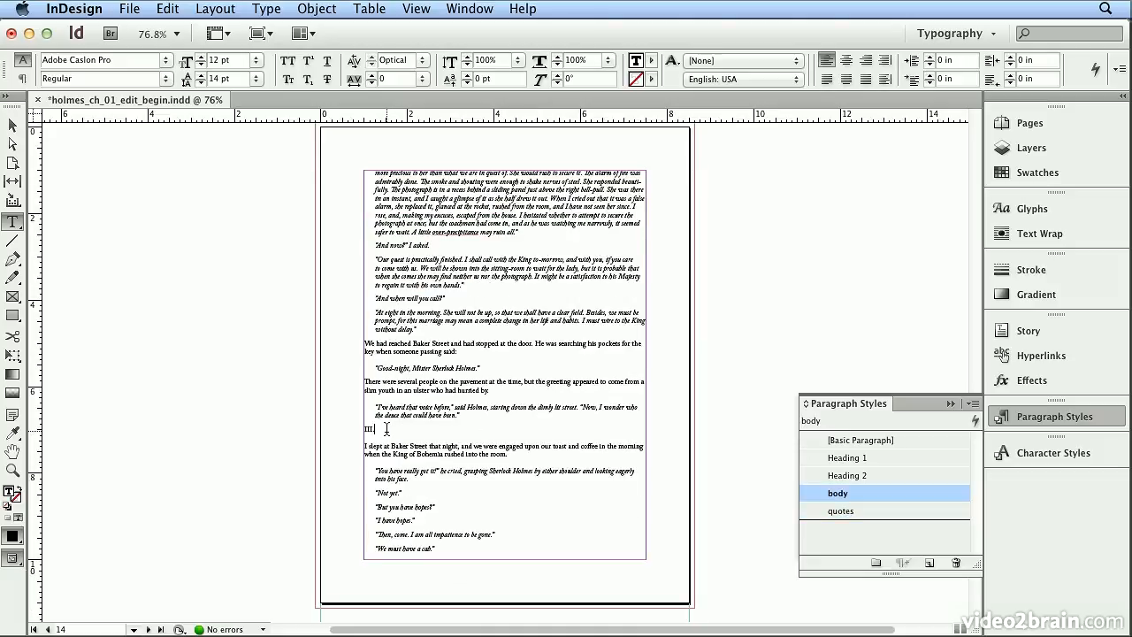
left_click(847, 474)
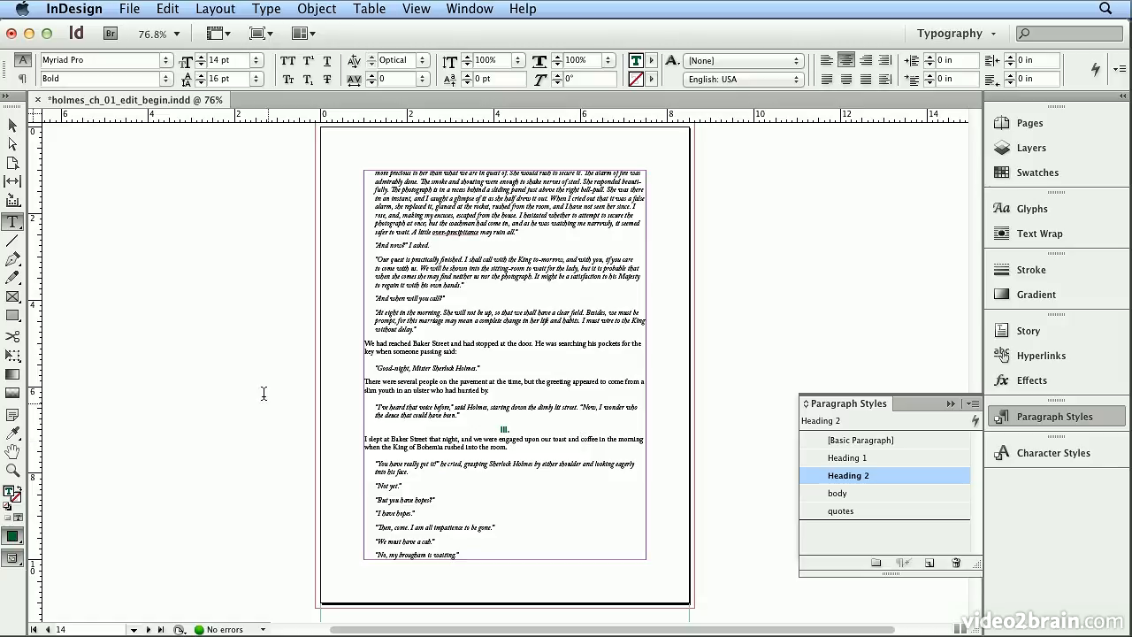
Step: Set the character color of the Heading 1 paragraph style, used by "ADVENTURE I." on page 2, to [Black]
left_click(133, 629)
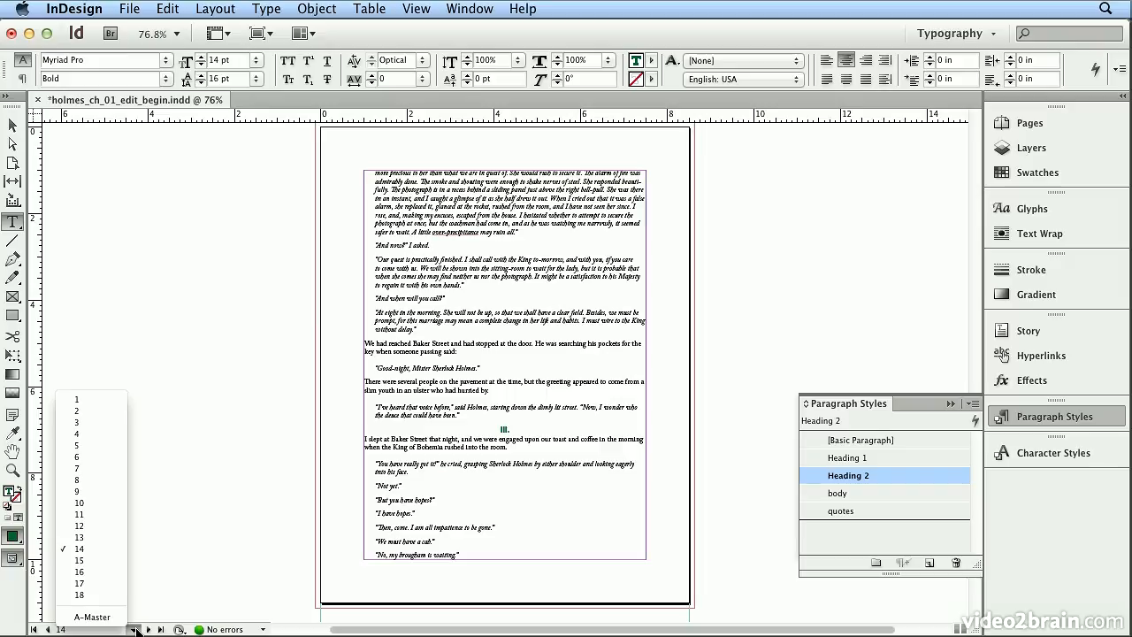
left_click(88, 401)
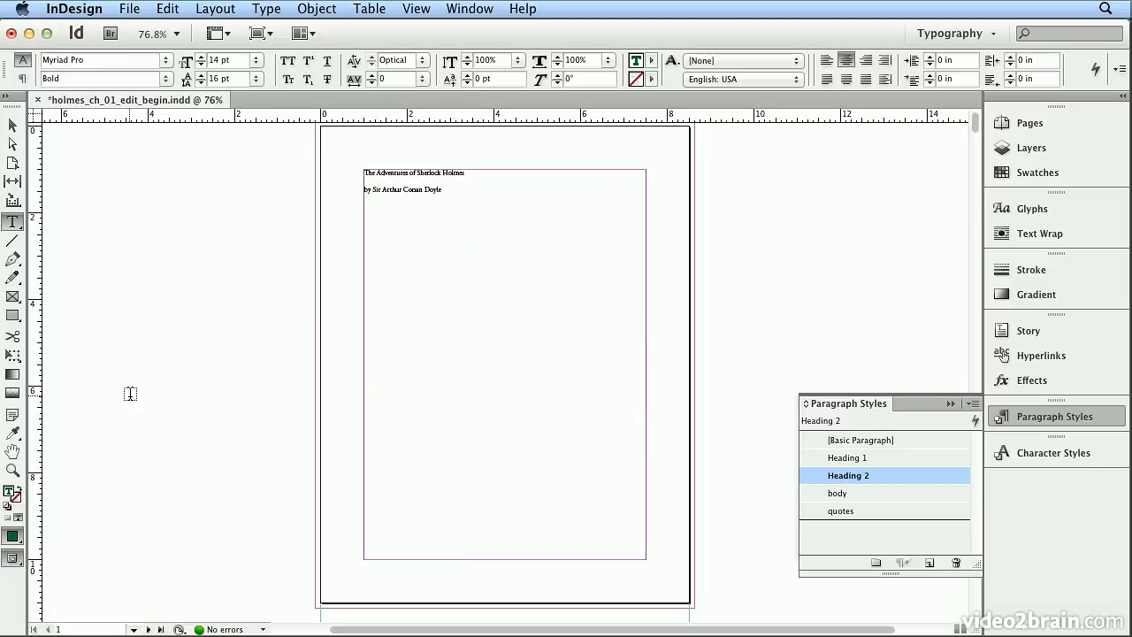
left_click(1090, 122)
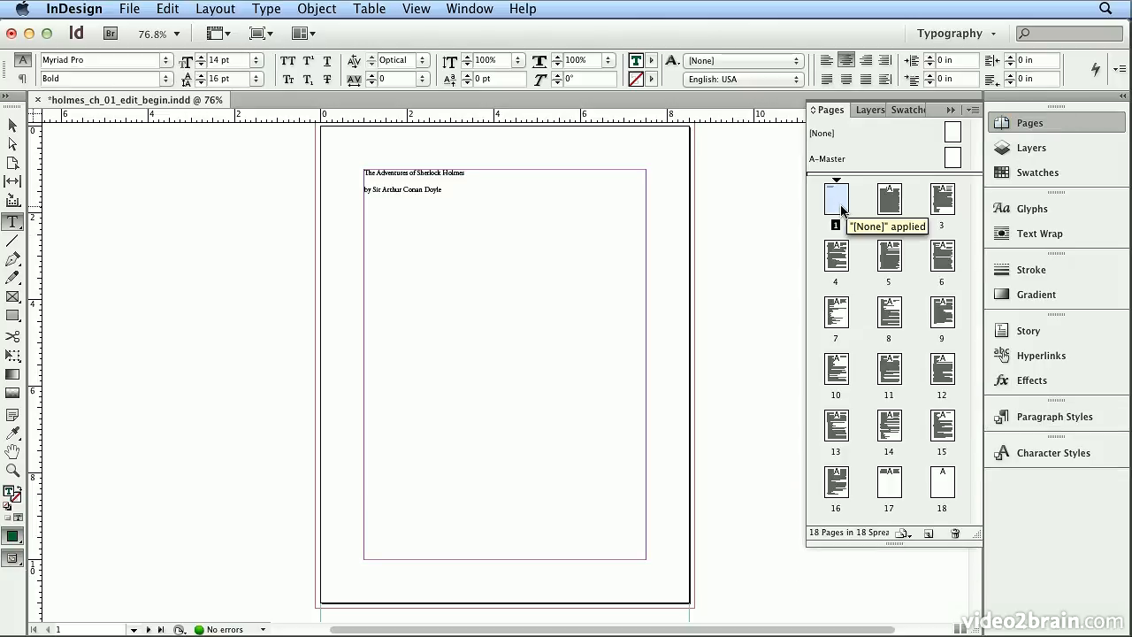
double_click(895, 202)
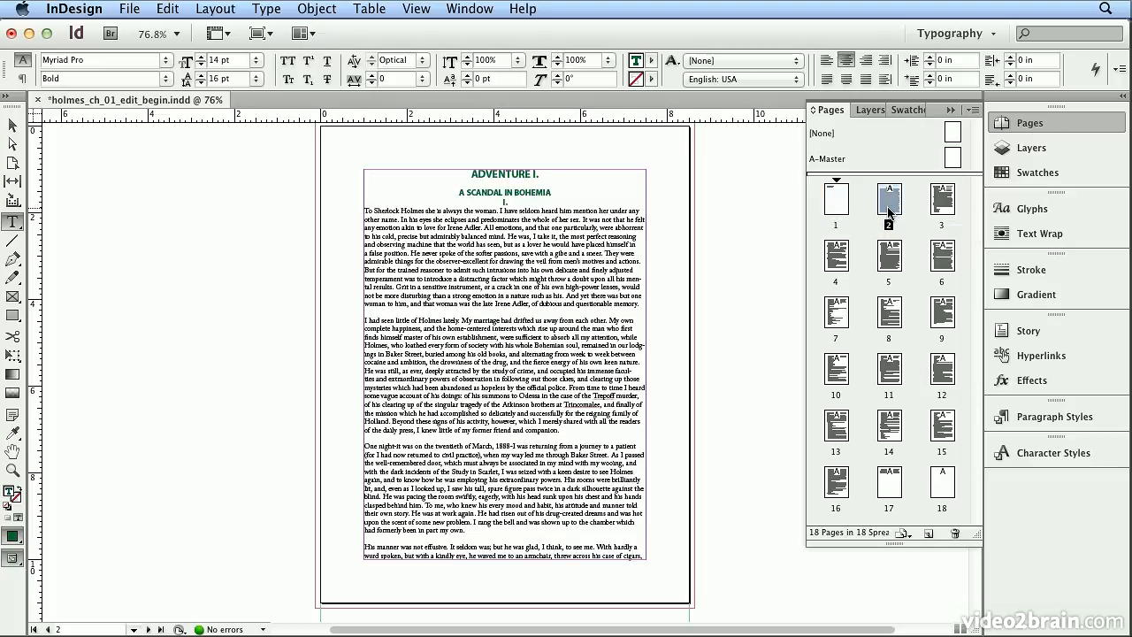
left_click(528, 169)
left_click(1030, 423)
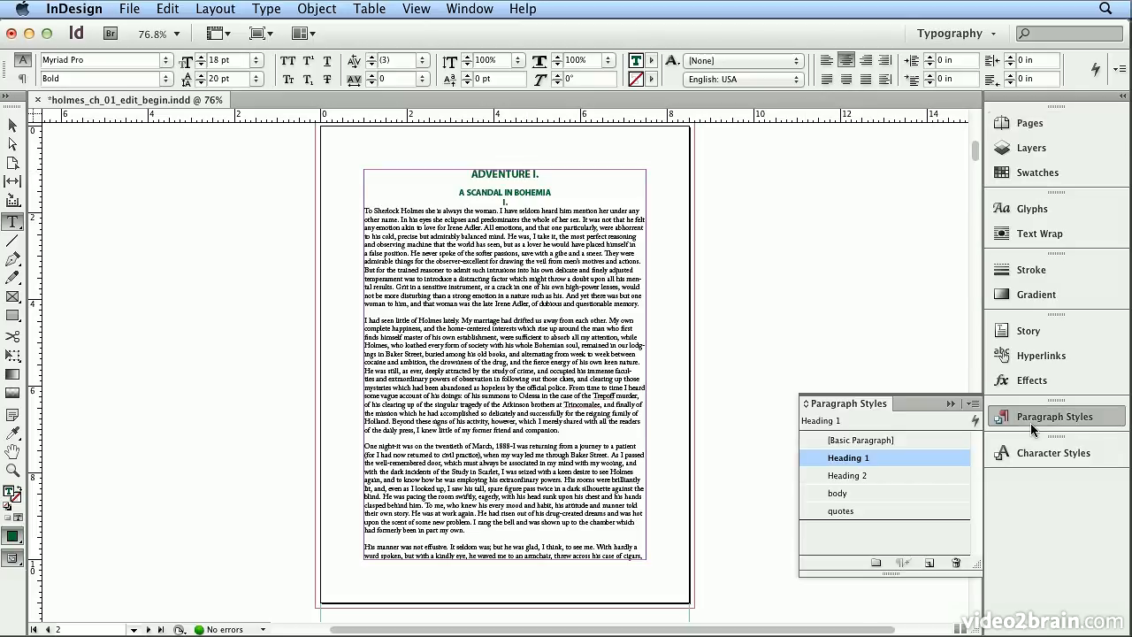
double_click(890, 456)
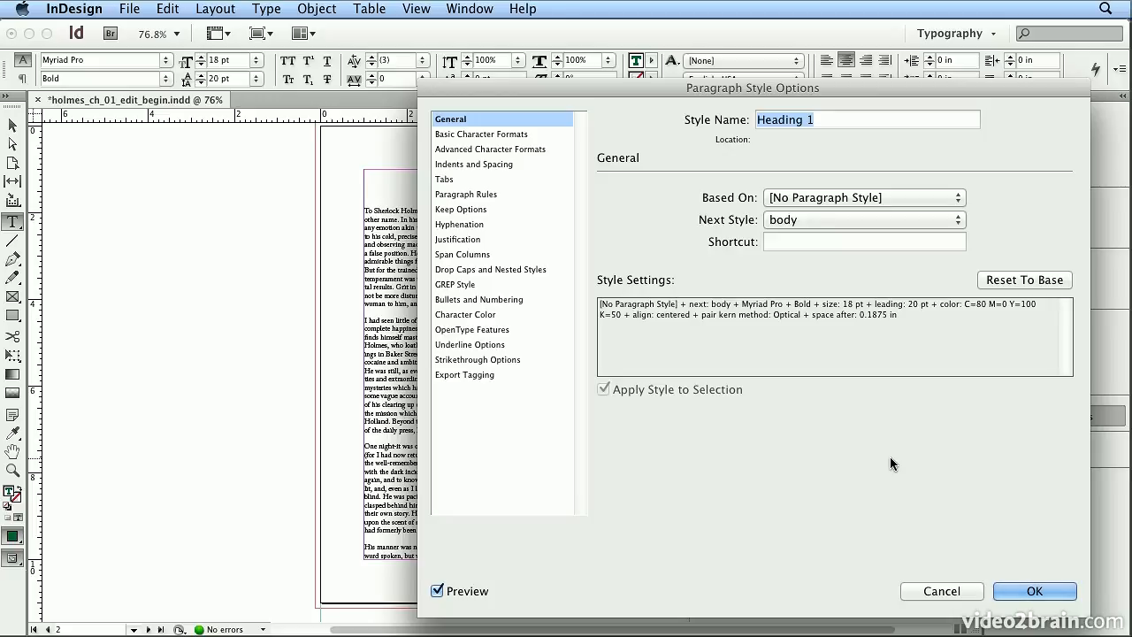
left_click(493, 318)
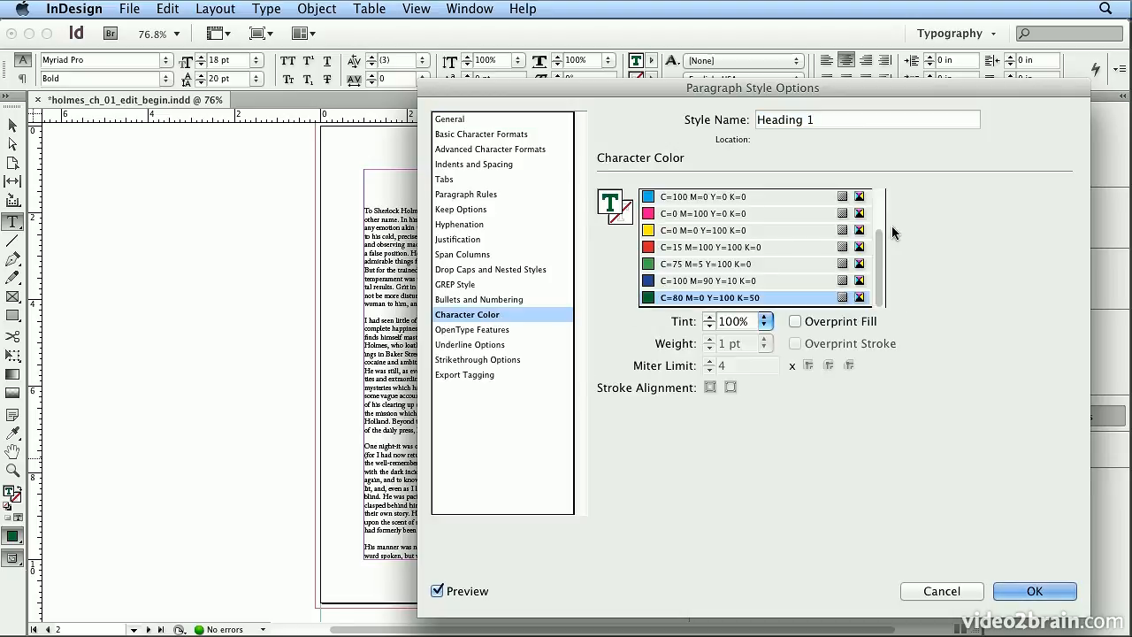
left_click_drag(881, 274, 891, 209)
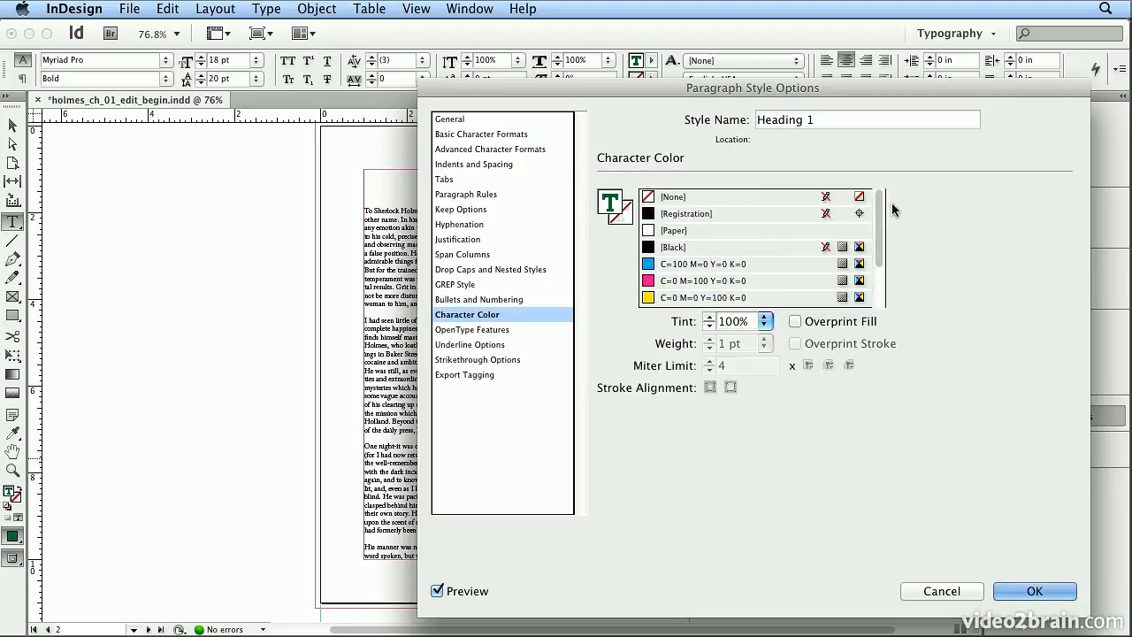
left_click(690, 247)
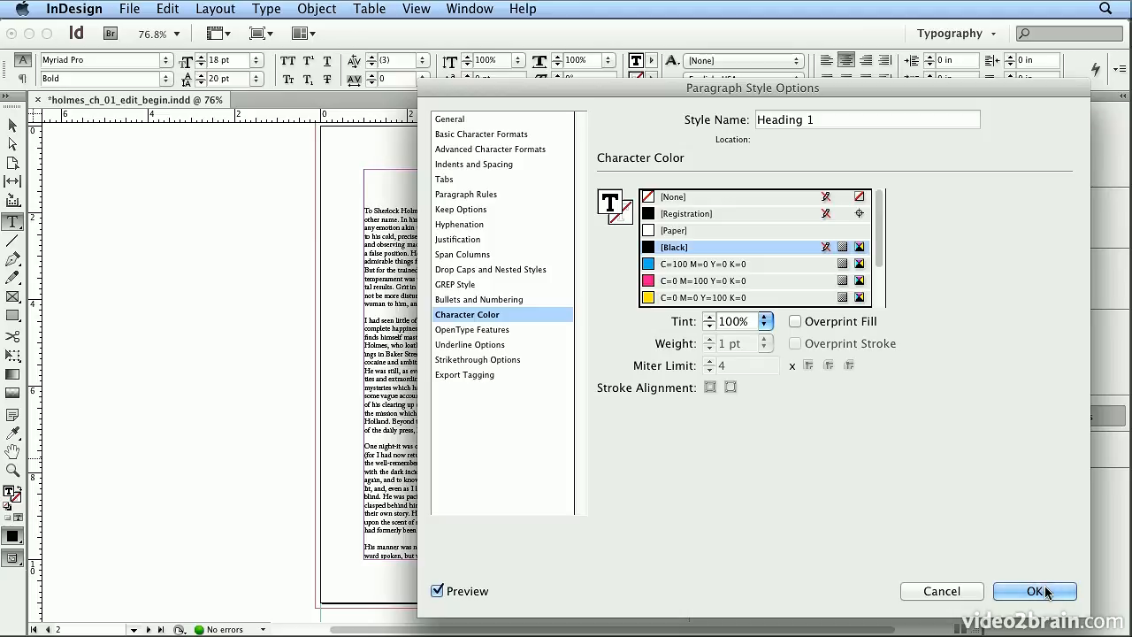
left_click(1056, 589)
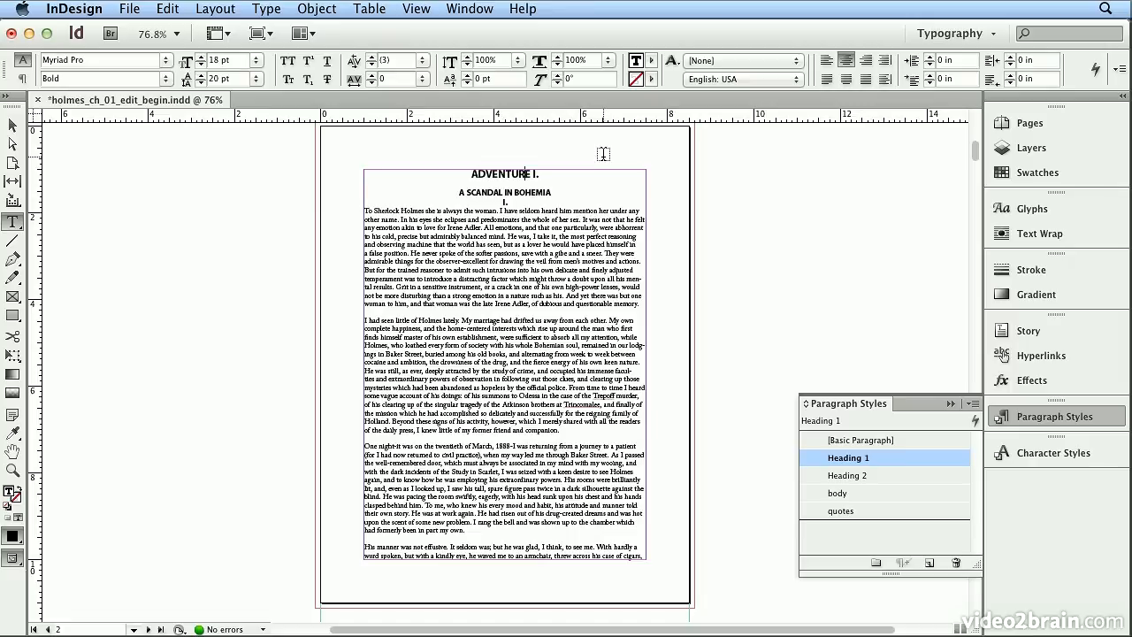
Step: Edit the body paragraph style used on page 2 and try Letter Gothic Std as its font family
left_click(598, 226)
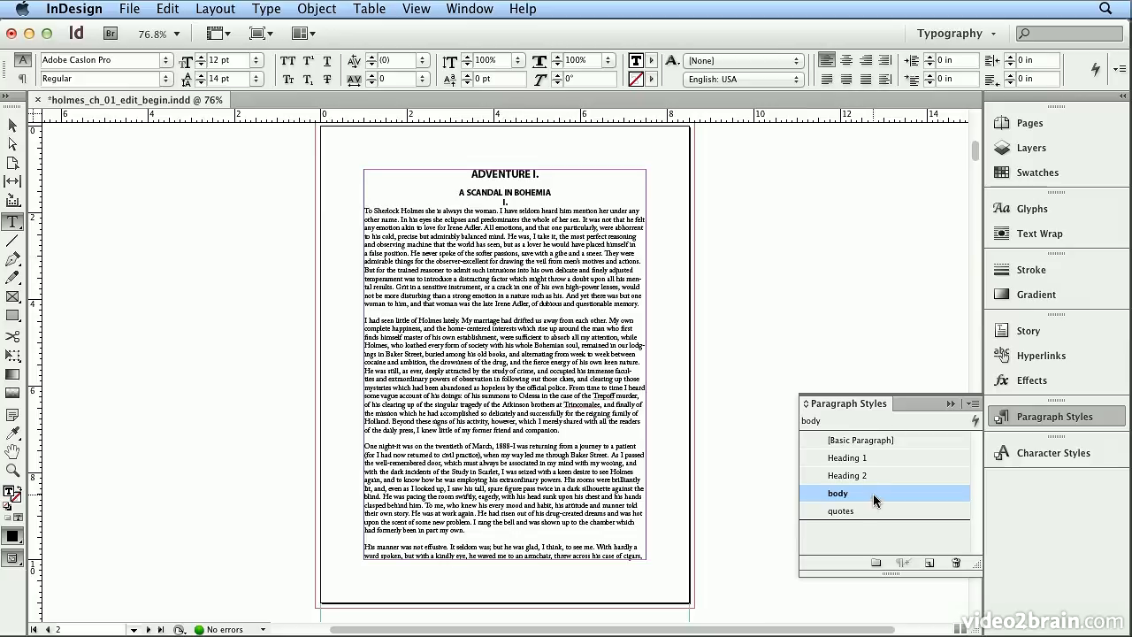
left_click(574, 246)
double_click(882, 493)
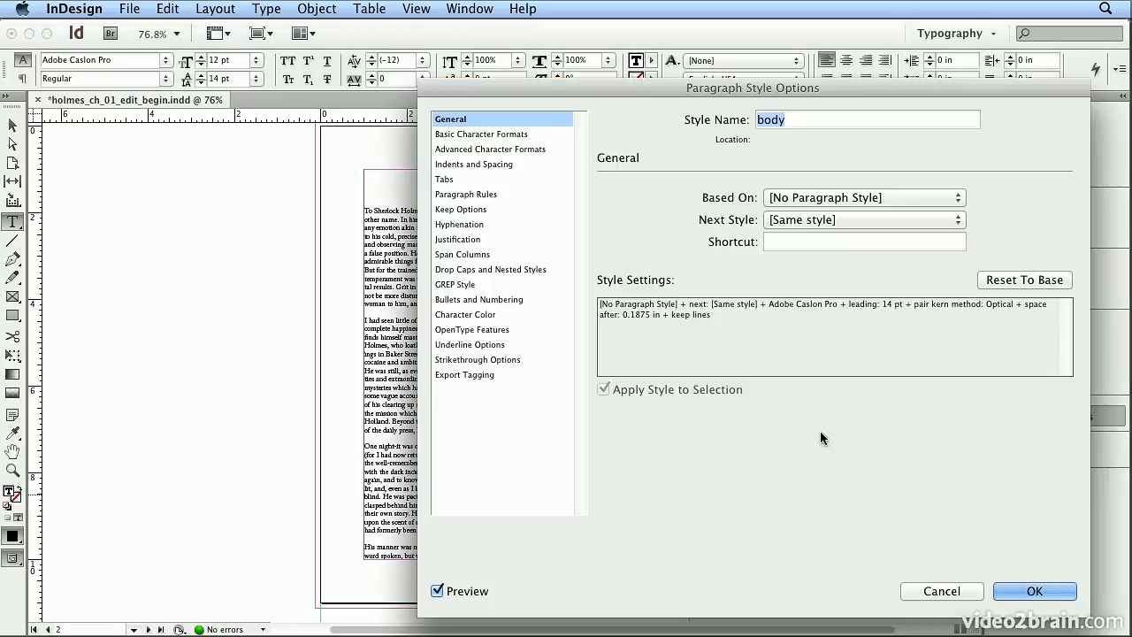
left_click(545, 135)
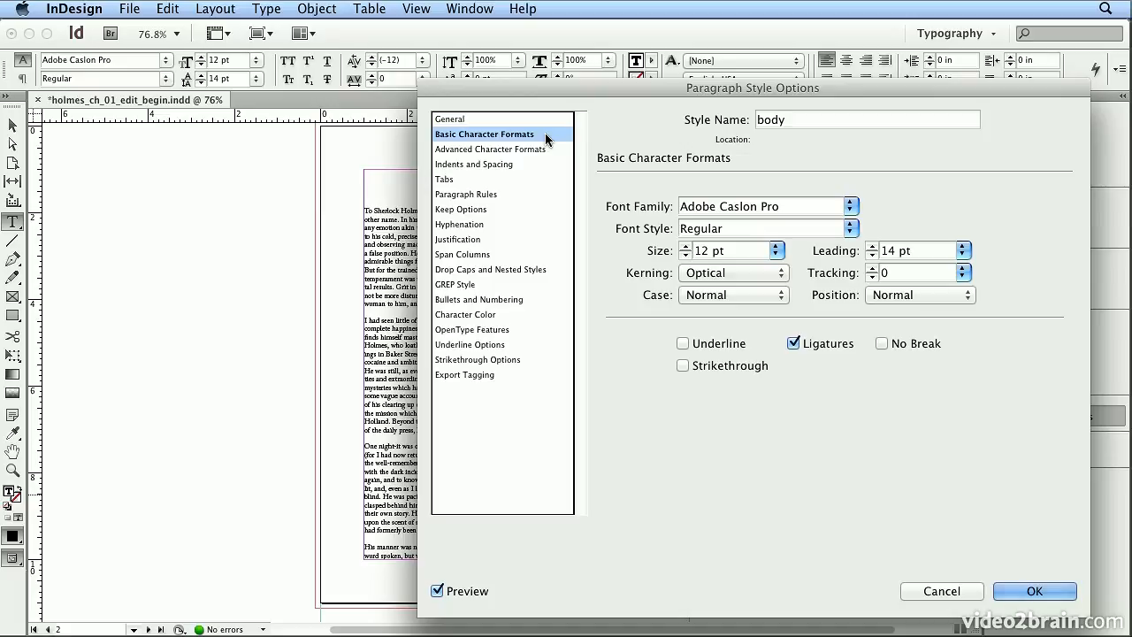
left_click(851, 207)
mouse_move(817, 631)
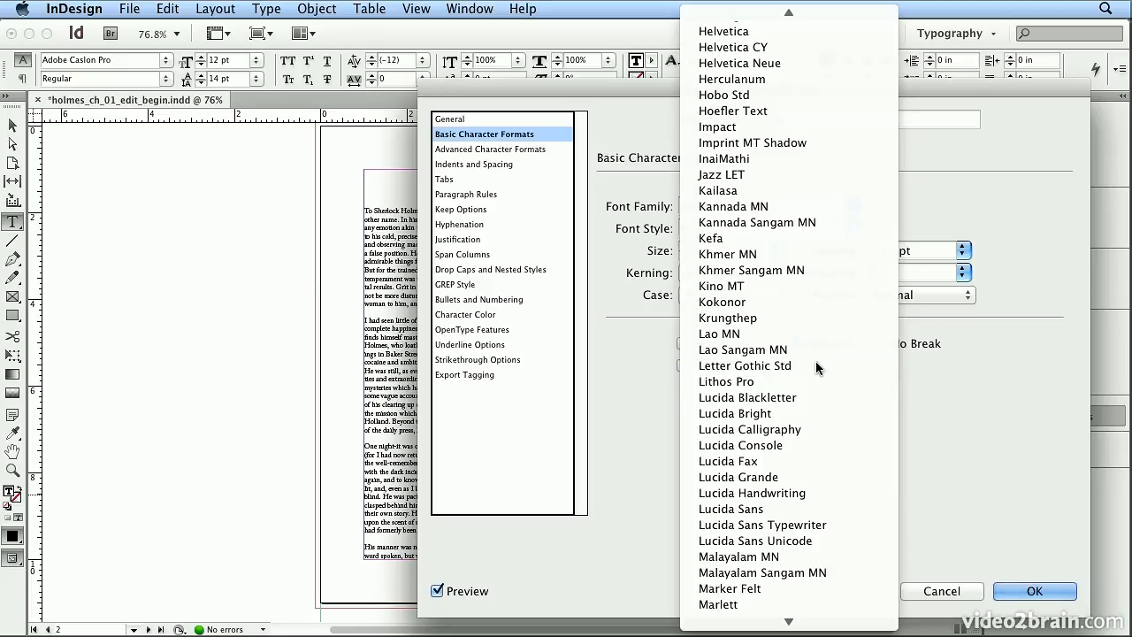
left_click(817, 366)
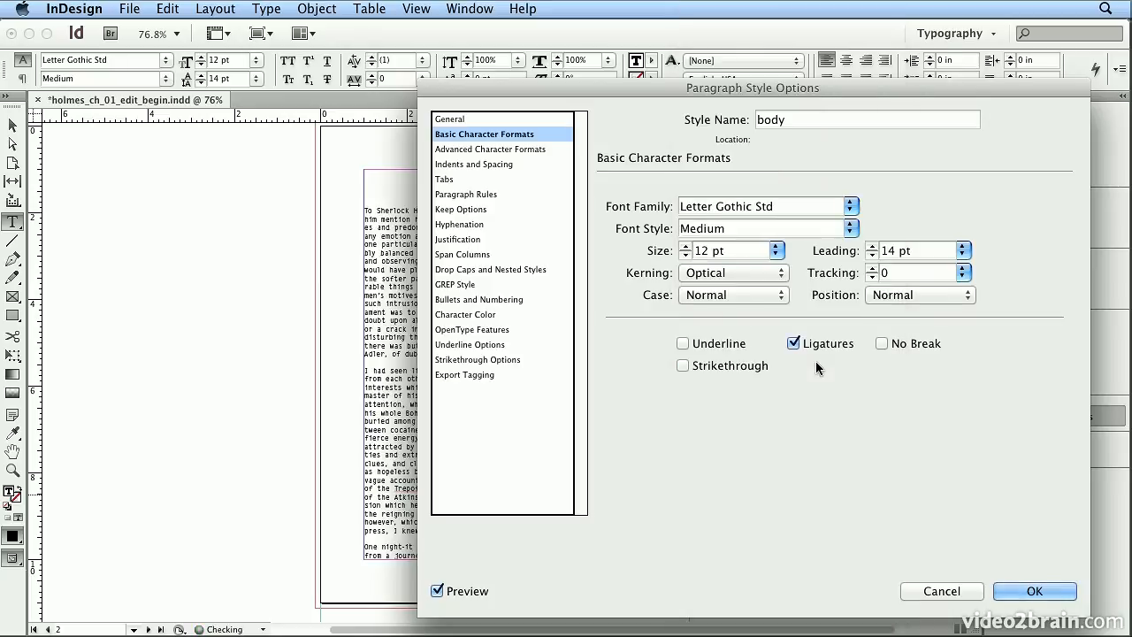
left_click_drag(536, 91, 714, 95)
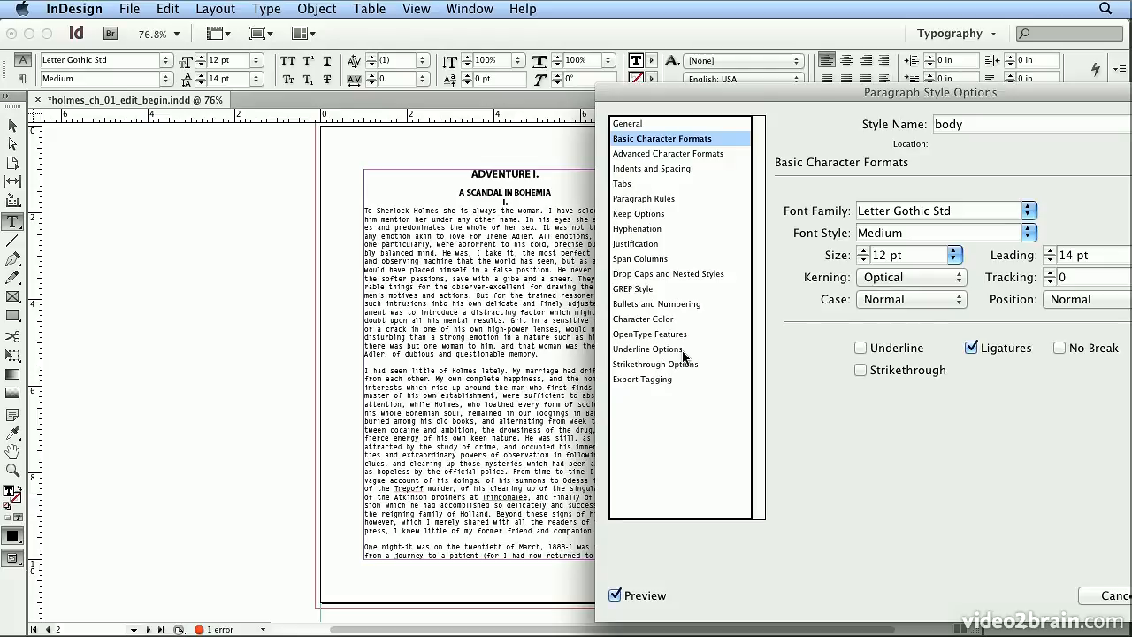
Step: Set the body style's font family to Chaparral Pro and apply the style changes
left_click(1027, 210)
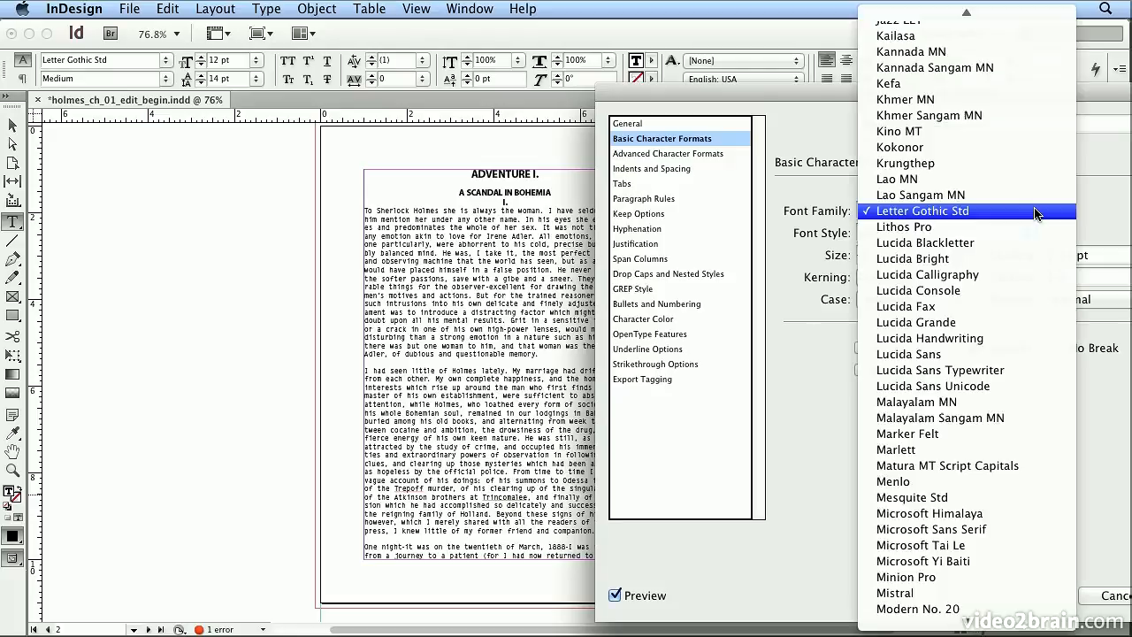
mouse_move(1011, 7)
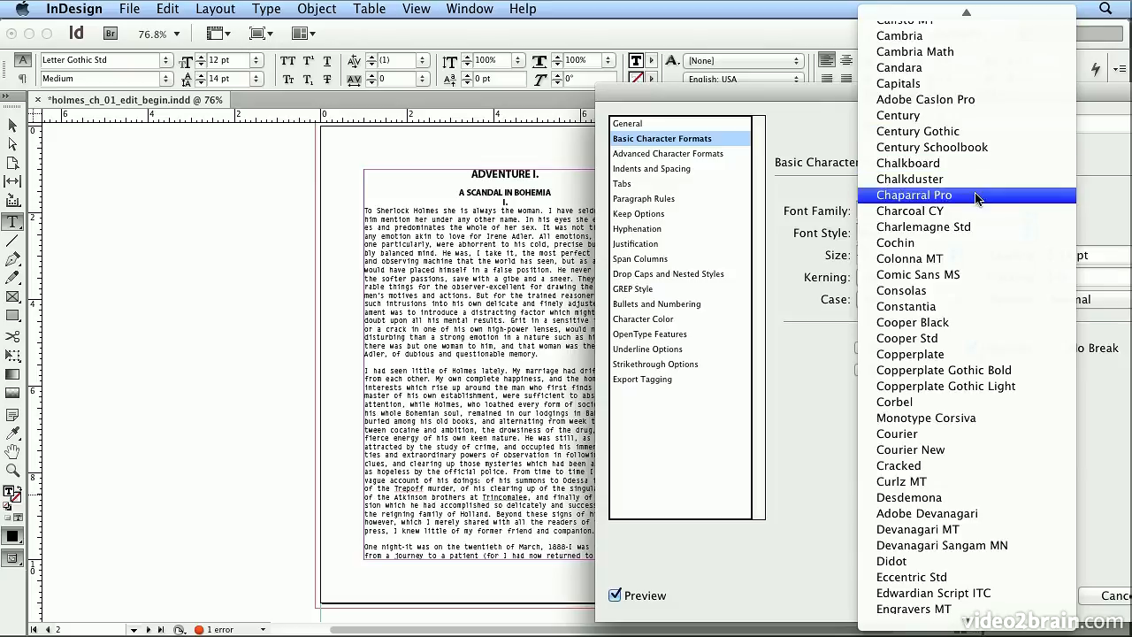
left_click(976, 196)
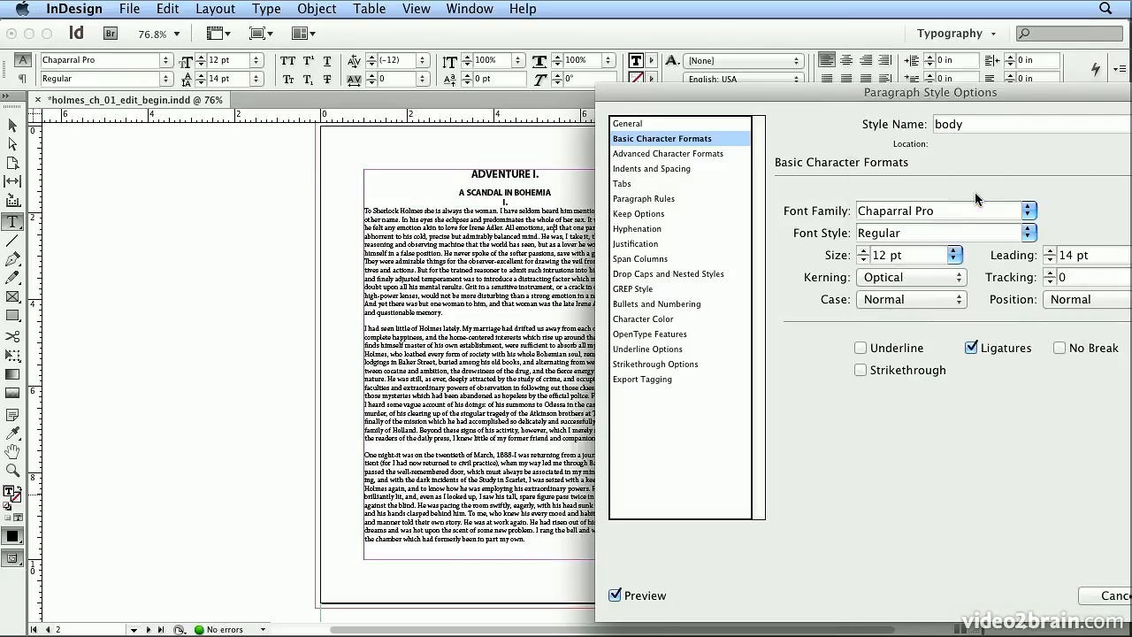
left_click_drag(853, 90, 669, 102)
left_click(1015, 574)
Step: Check the paragraph style and font used by the italic dialogue paragraphs on page 3
scroll(740, 417, "down", 10)
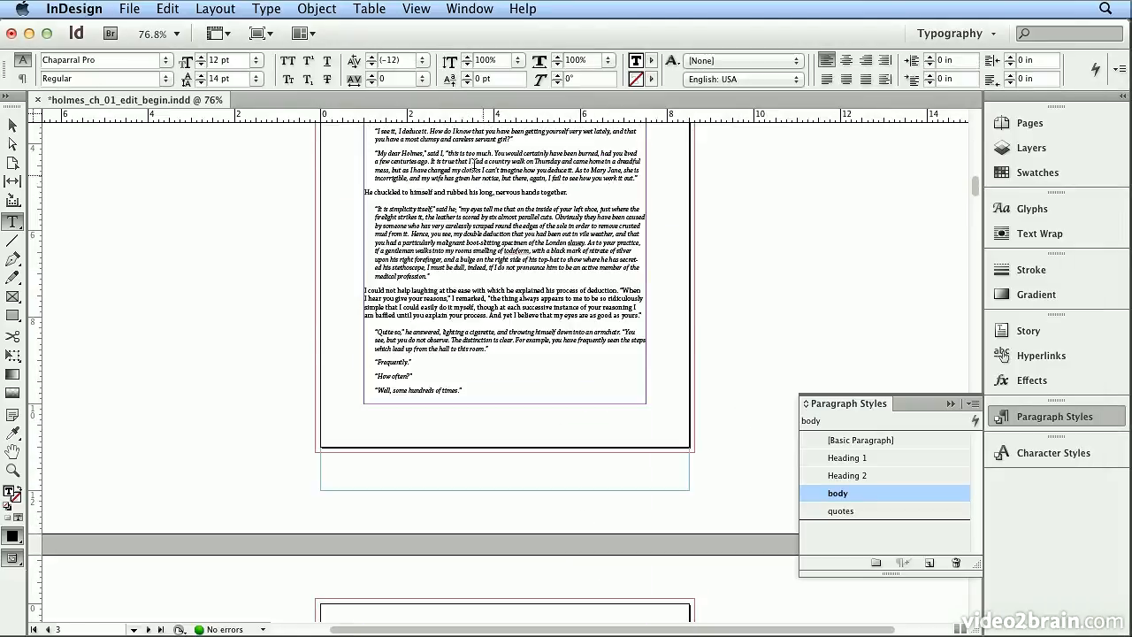
left_click(471, 157)
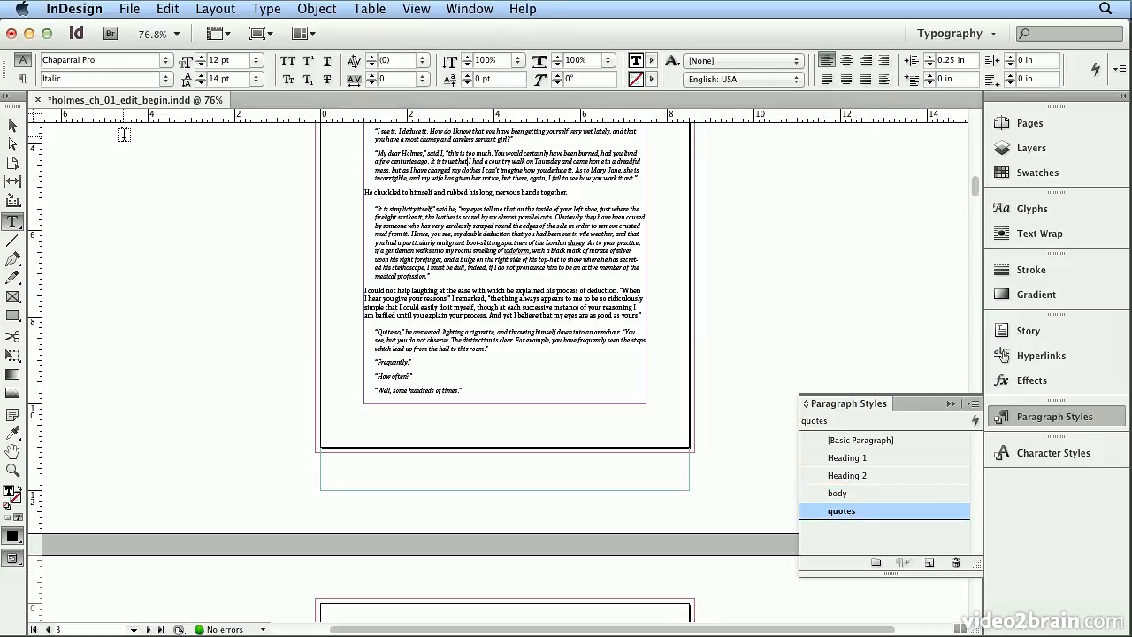
scroll(858, 273, "up", 2)
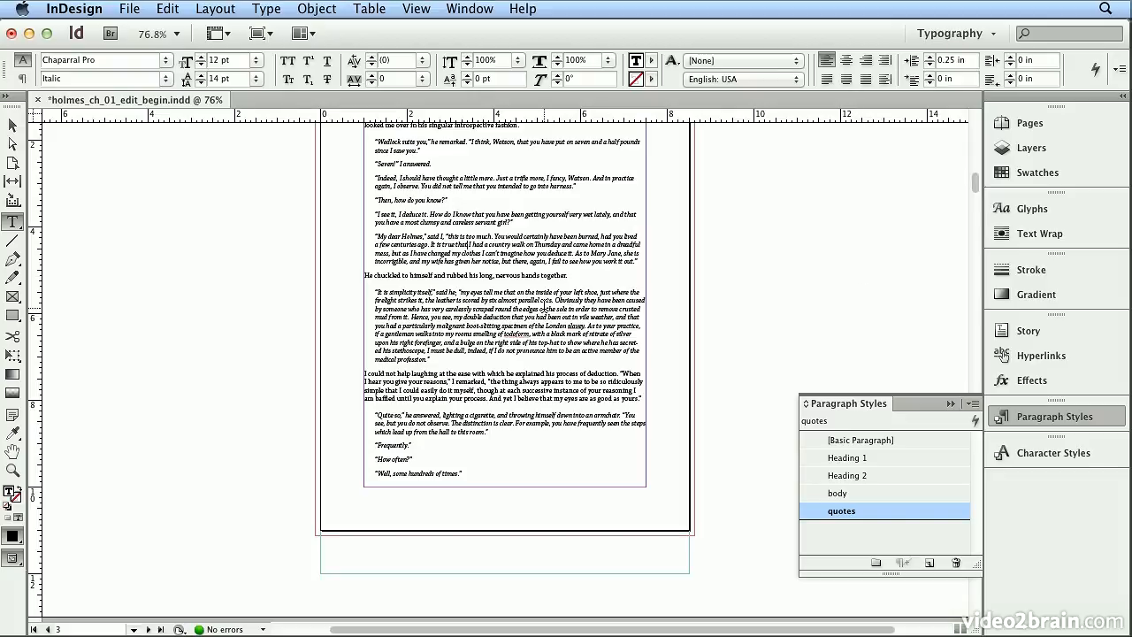
triple_click(545, 309)
left_click(546, 308)
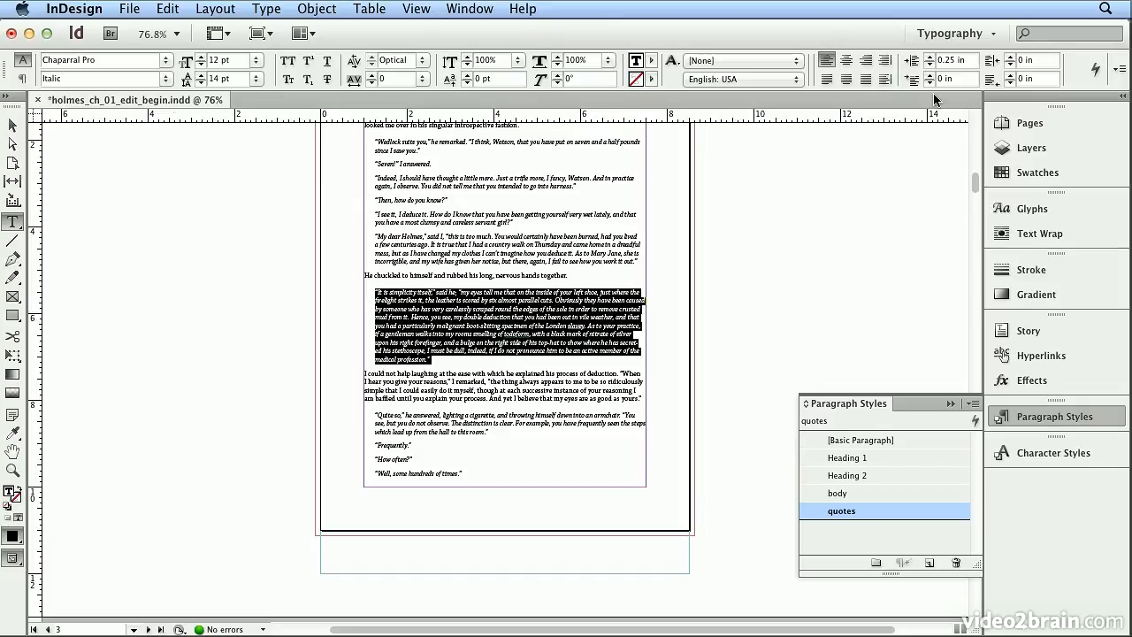
Step: Delete the empty page 18 at the end of the document
left_click(1041, 124)
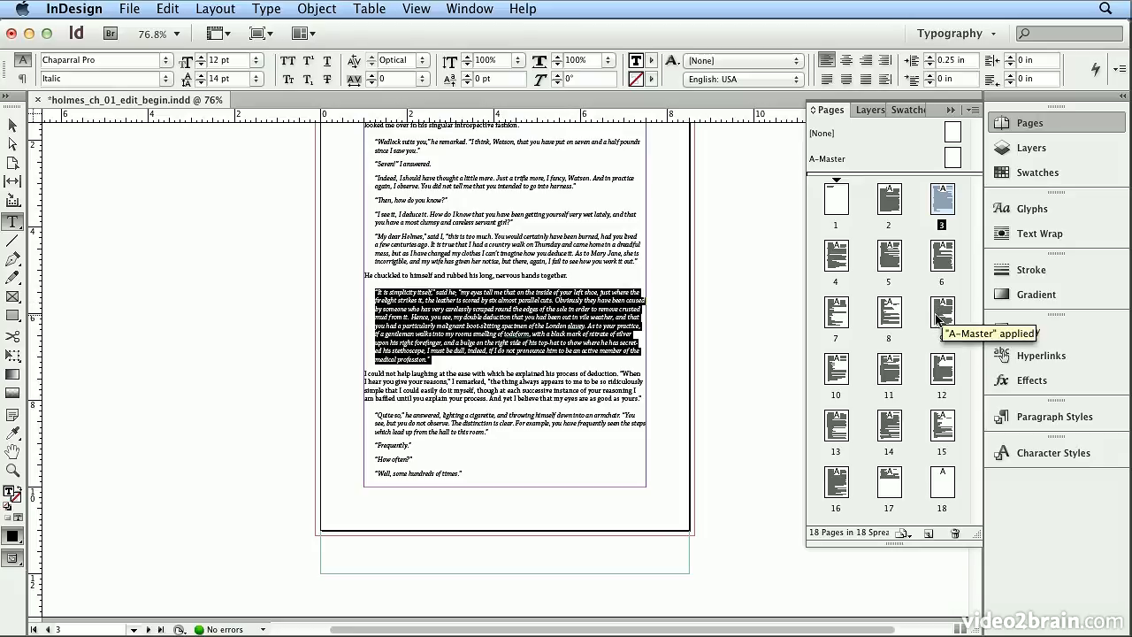
double_click(945, 492)
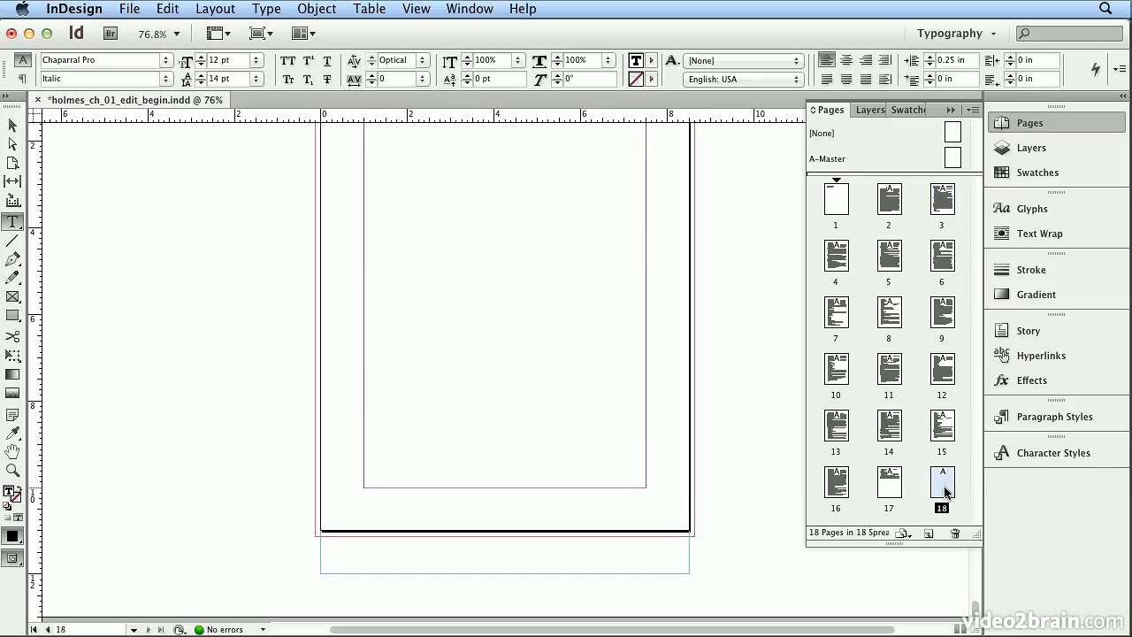
scroll(685, 380, "up", 1)
scroll(684, 380, "up", 1)
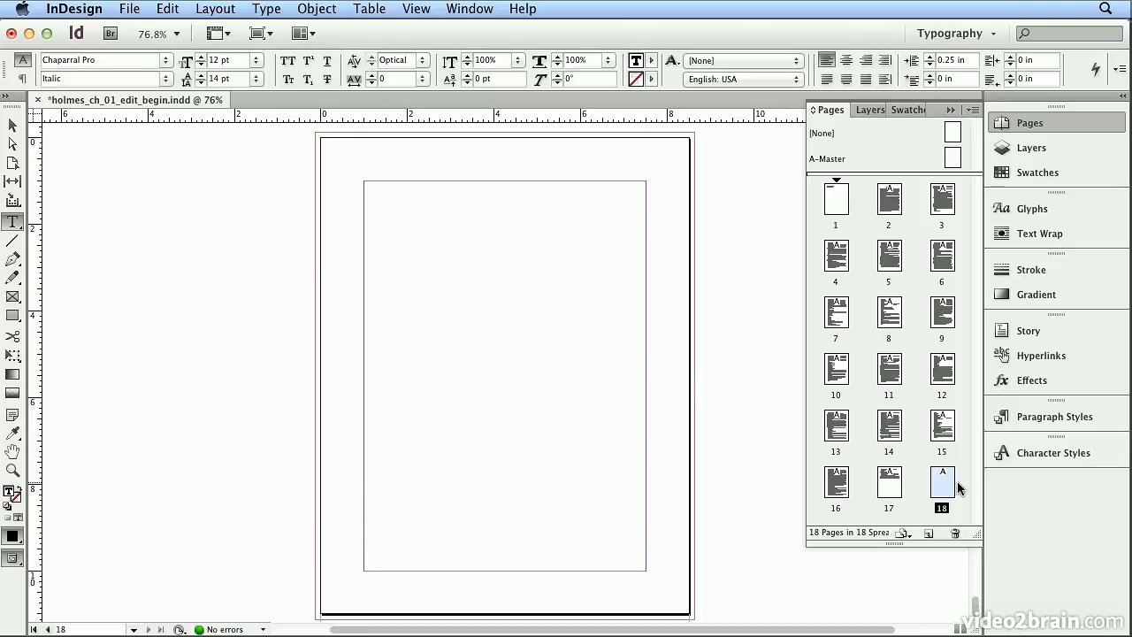
left_click(953, 534)
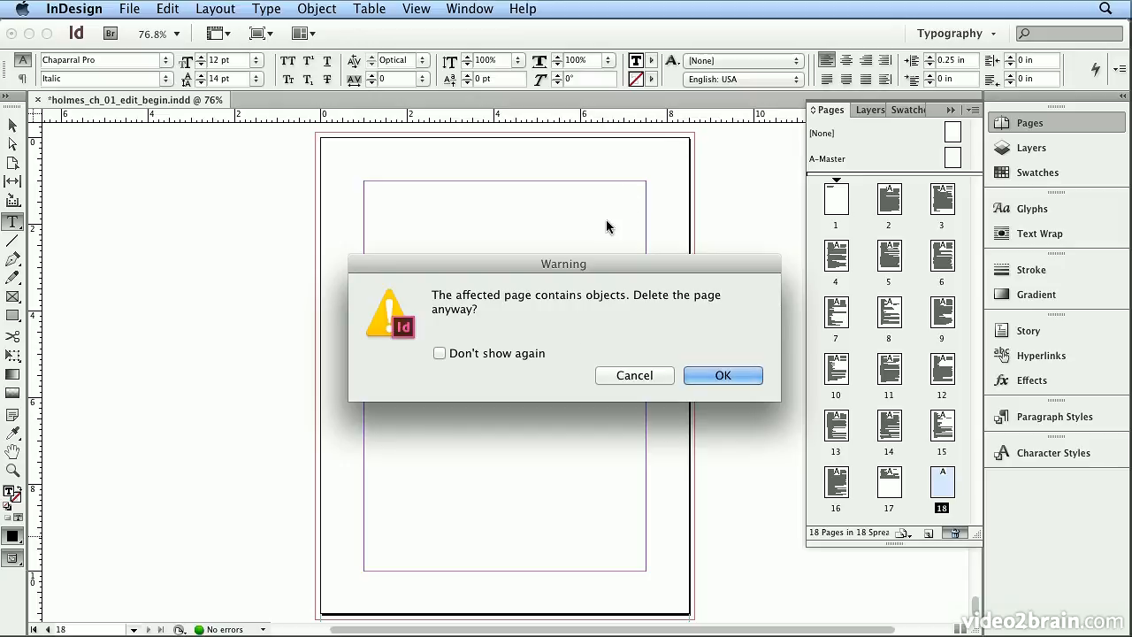
left_click(719, 375)
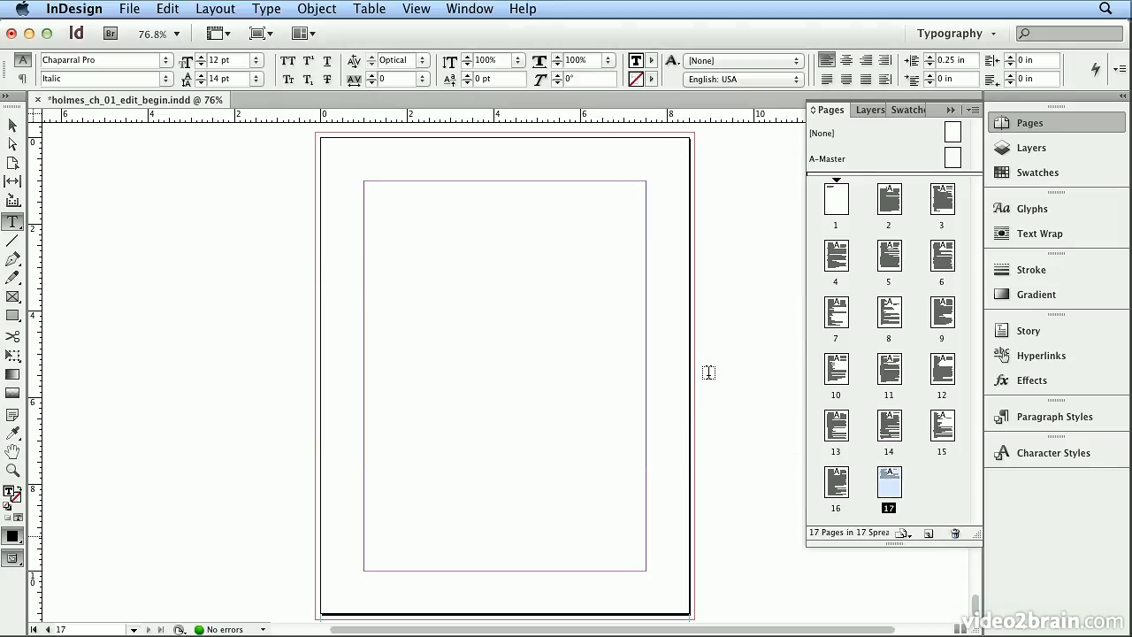
Step: Check which paragraph style the chapter's closing paragraph on page 17 uses
left_click(552, 348)
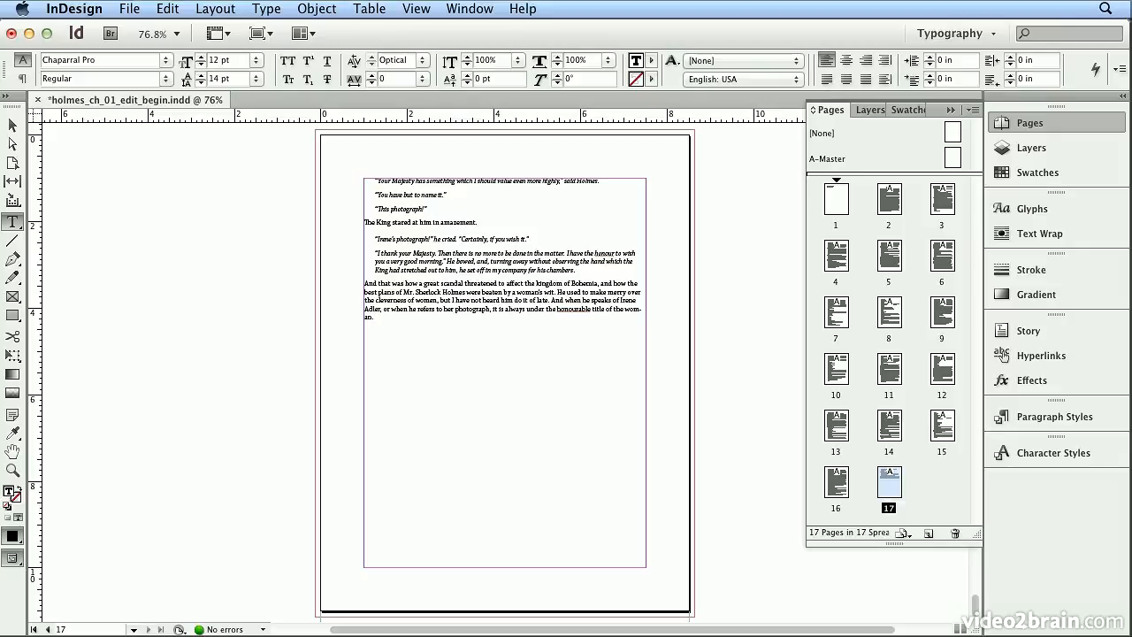
left_click(1036, 416)
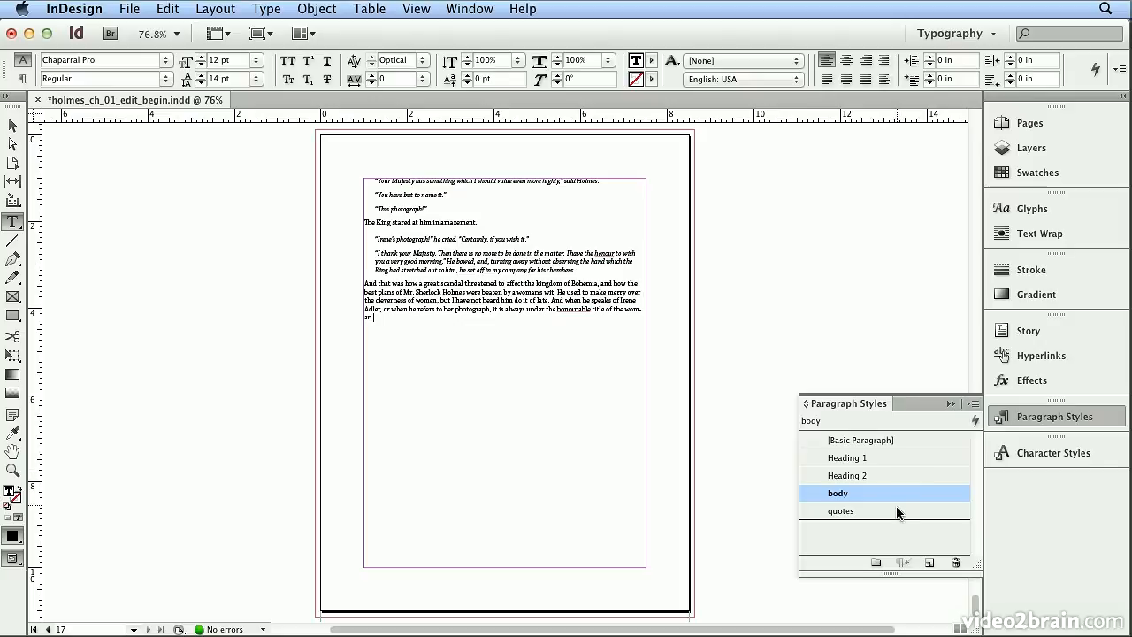